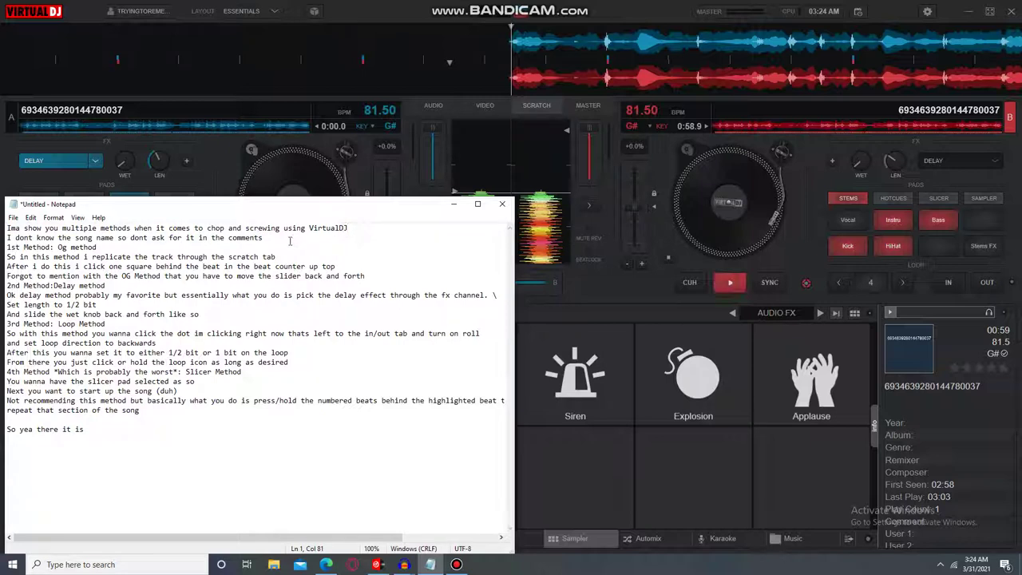
Highlight the Notepad lines on the song name and on replicating the track through the scratch tab for the 1st method
{"action": "left_click_drag", "start_coordinate": [290, 241], "coordinate": [8, 237]}
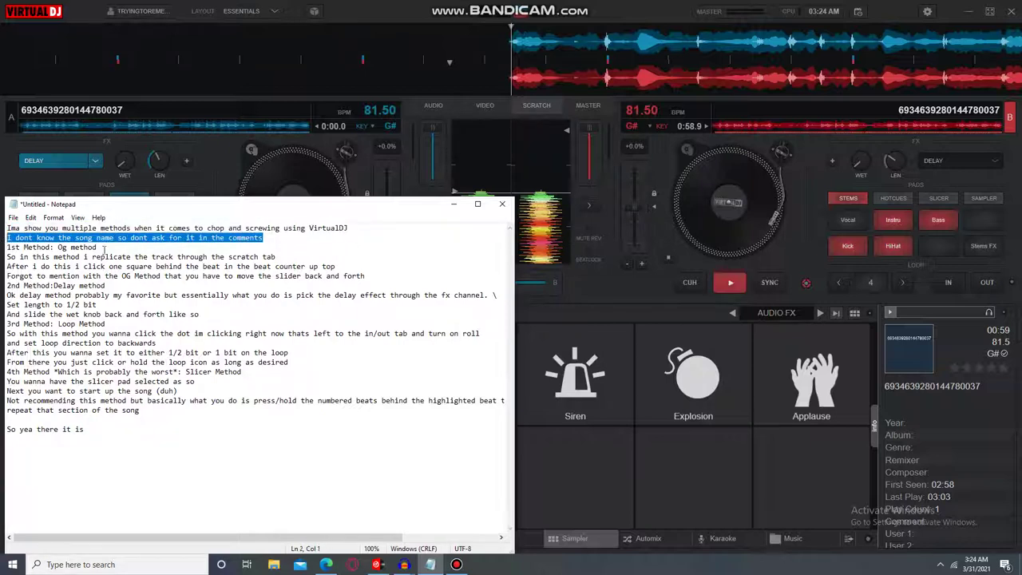
{"action": "left_click", "coordinate": [192, 249]}
{"action": "left_click_drag", "start_coordinate": [98, 239], "coordinate": [70, 247]}
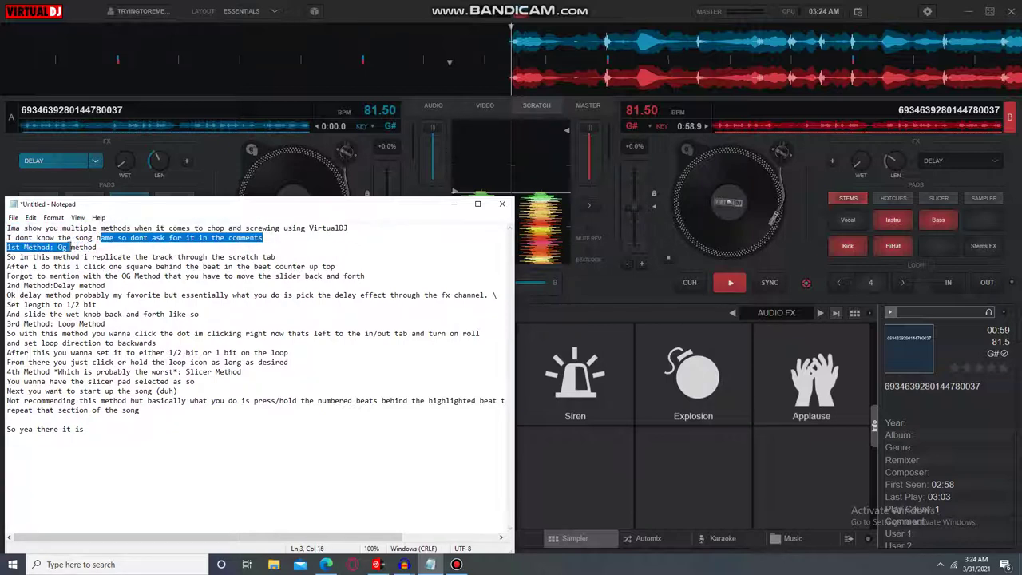
{"action": "left_click", "coordinate": [102, 248]}
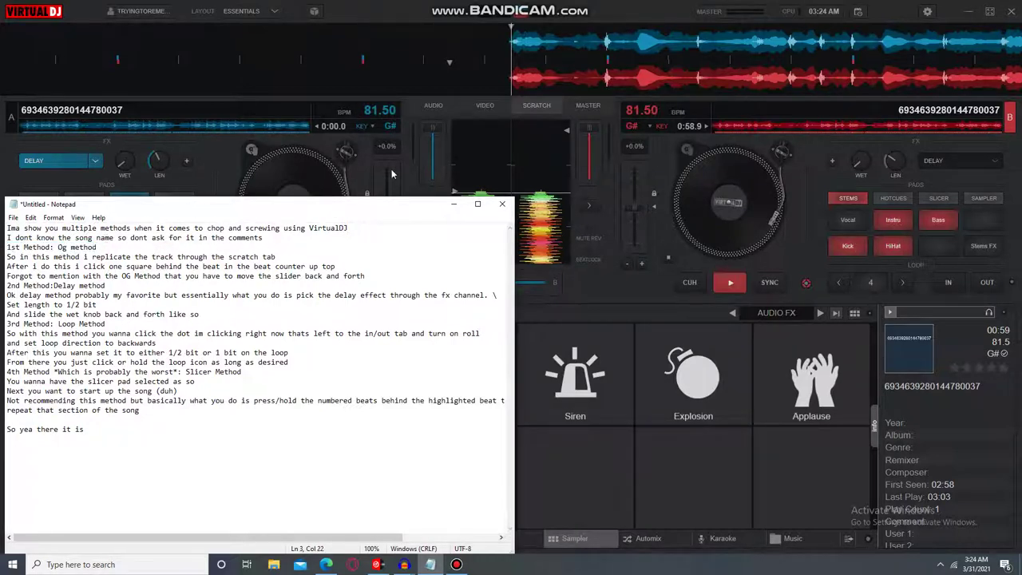
{"action": "left_click_drag", "start_coordinate": [281, 256], "coordinate": [99, 246]}
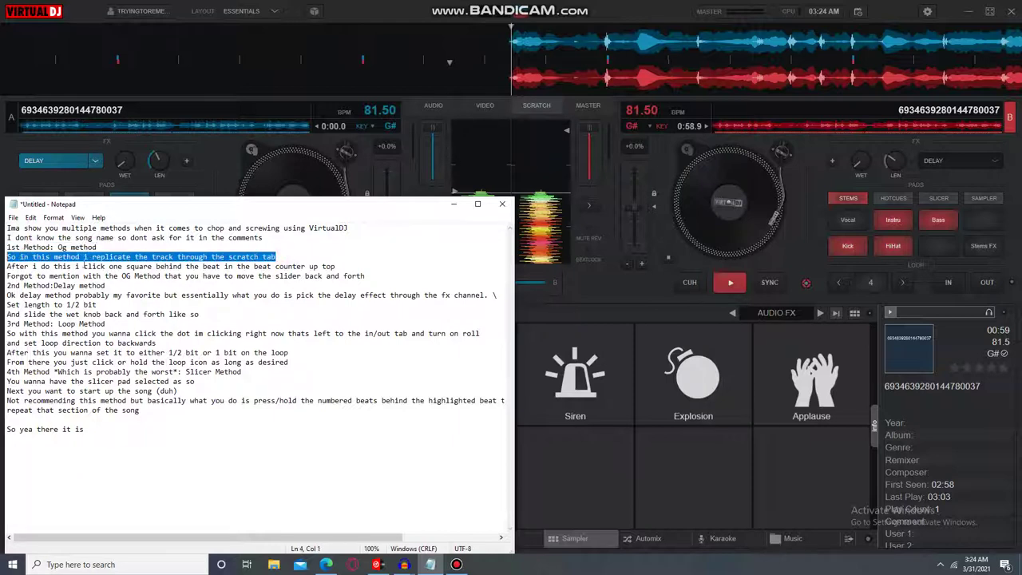
Switch to VirtualDJ, start deck A playing and replicate its track and position on deck B with the scratch controls
{"action": "left_click", "coordinate": [234, 185]}
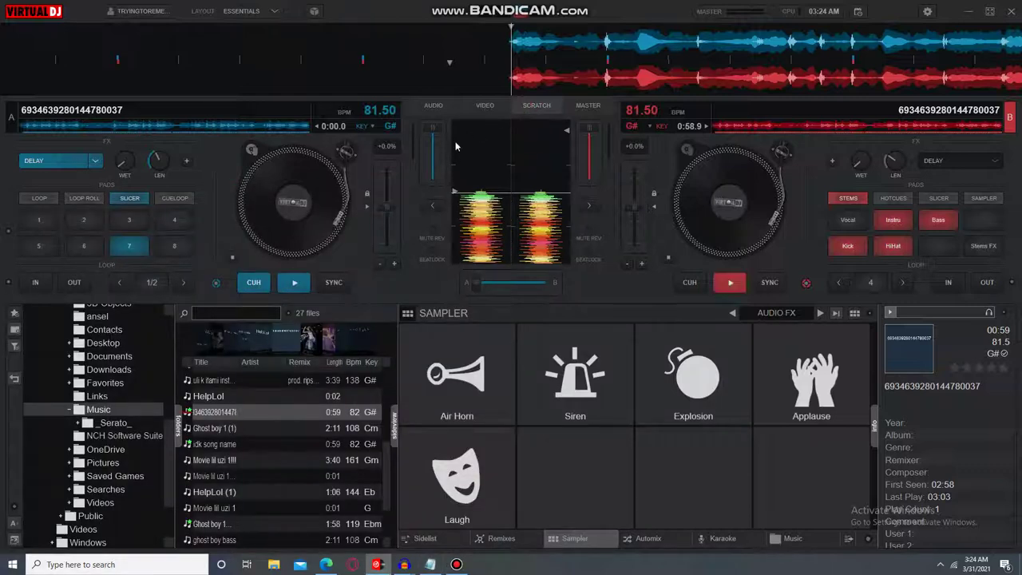
{"action": "left_click", "coordinate": [293, 286]}
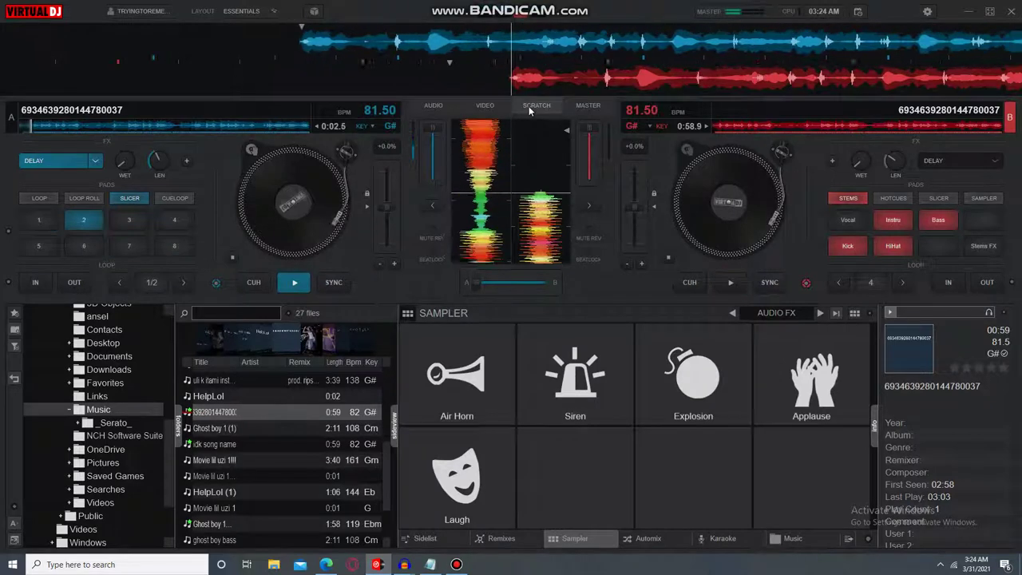
{"action": "left_click", "coordinate": [585, 205]}
{"action": "left_click", "coordinate": [586, 207]}
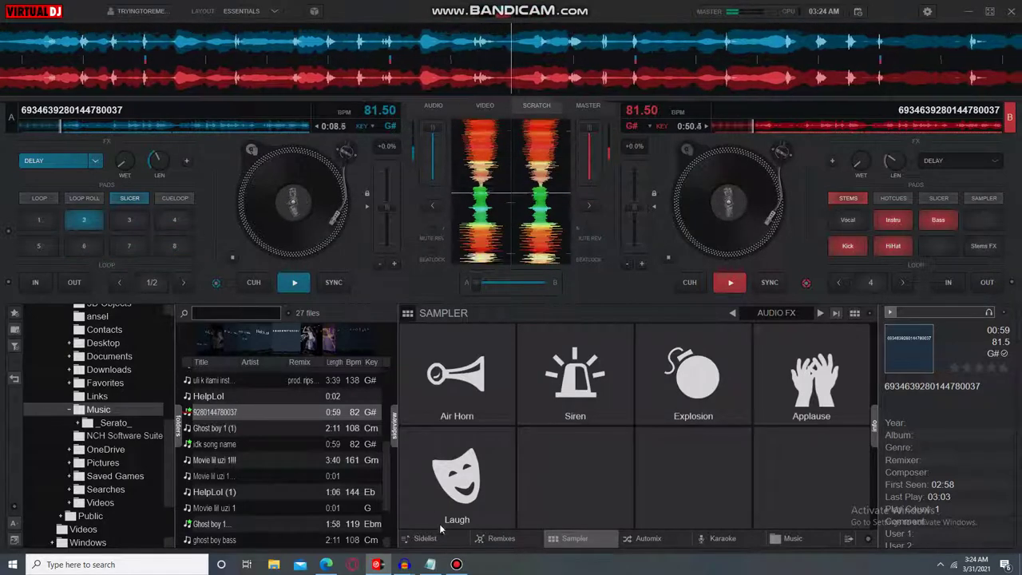
Highlight the Notepad line about going one square behind the beat, and shift deck B one beat behind deck A in VirtualDJ
{"action": "left_click", "coordinate": [430, 564]}
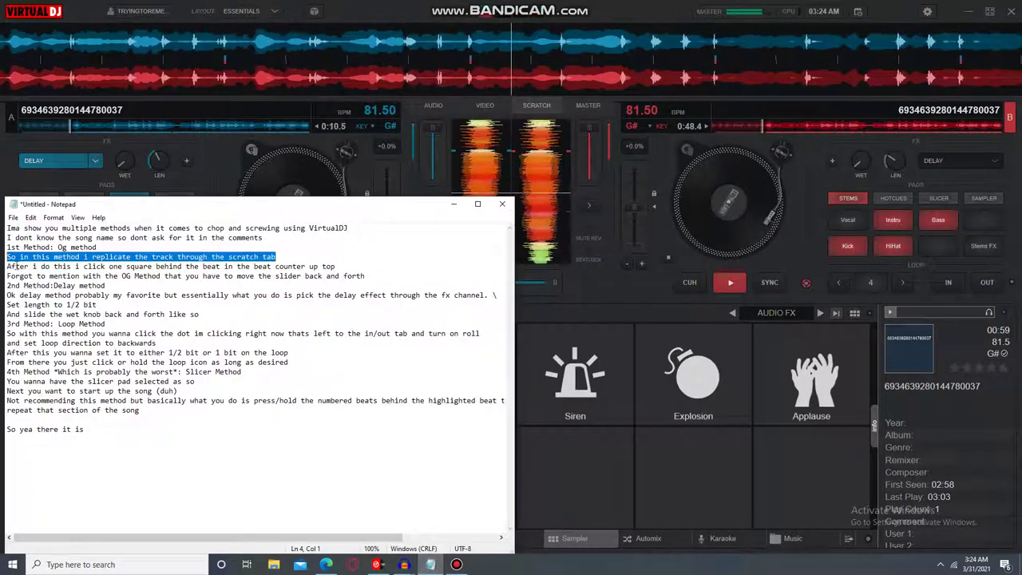
{"action": "left_click", "coordinate": [5, 267]}
{"action": "left_click_drag", "start_coordinate": [4, 267], "coordinate": [336, 266]}
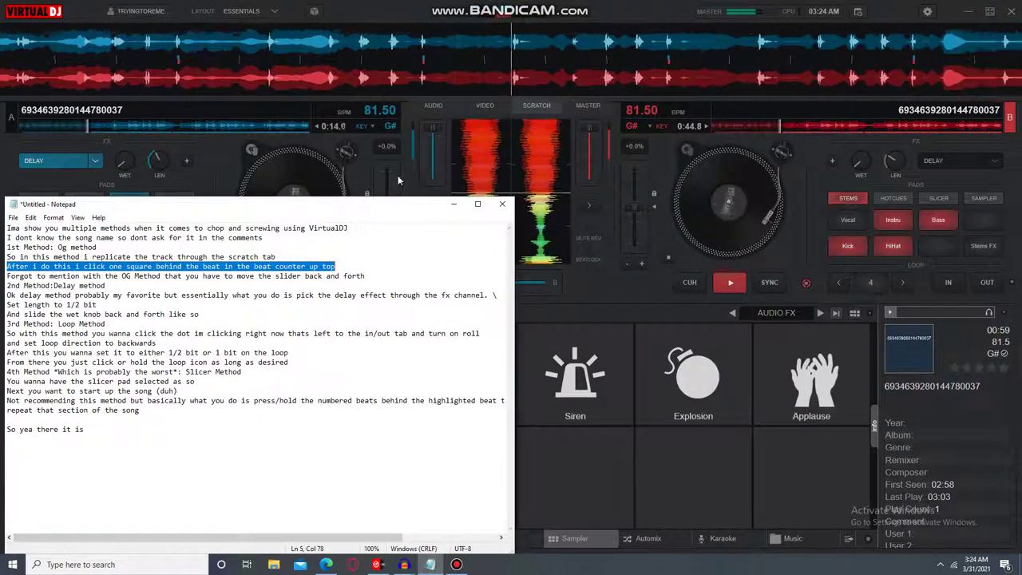
{"action": "left_click", "coordinate": [508, 17]}
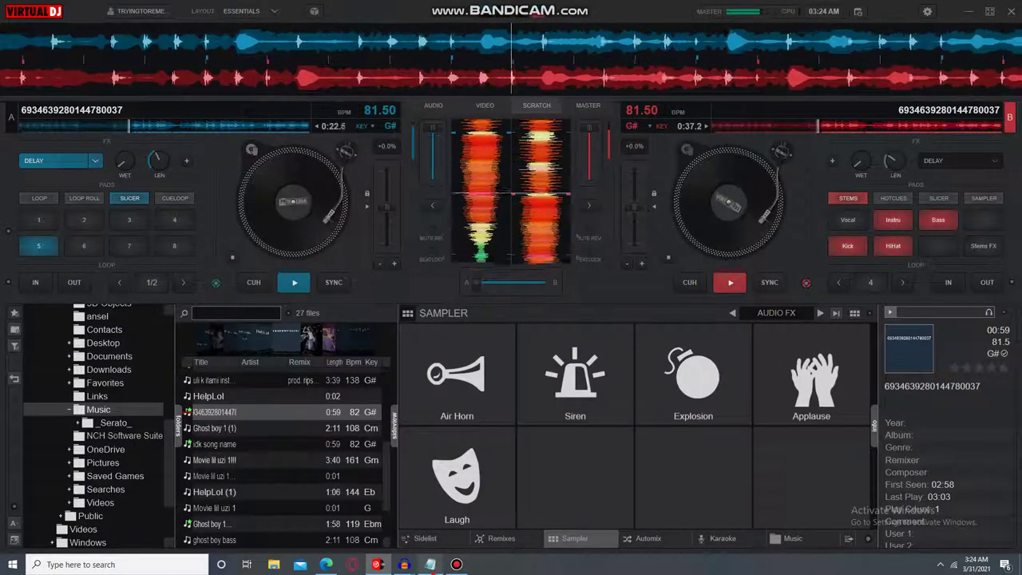
Highlight the Notepad line about moving the slider back and forth in the OG method, and return to VirtualDJ
{"action": "left_click", "coordinate": [429, 564]}
{"action": "left_click_drag", "start_coordinate": [7, 276], "coordinate": [369, 272]}
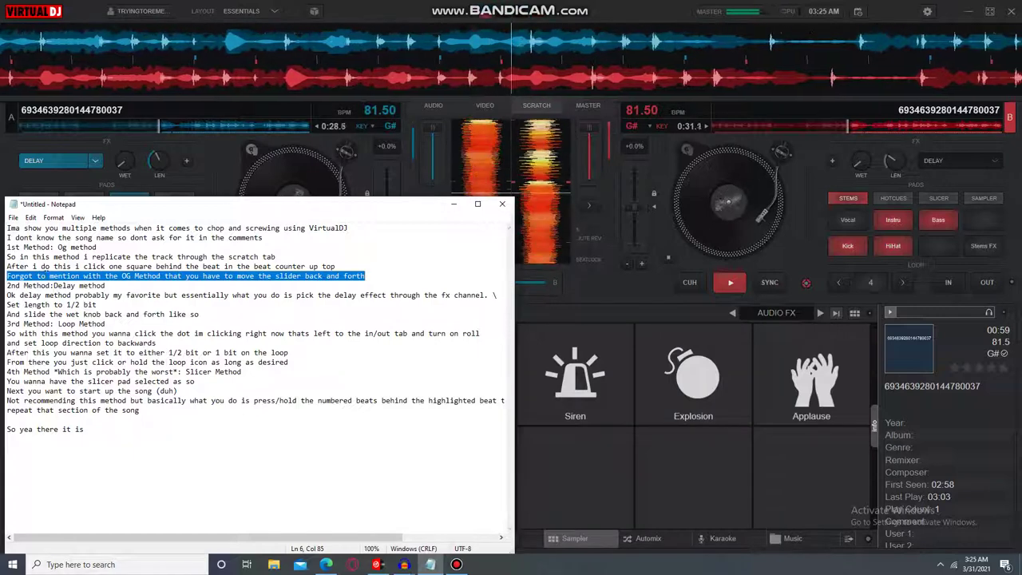
{"action": "left_click", "coordinate": [453, 204]}
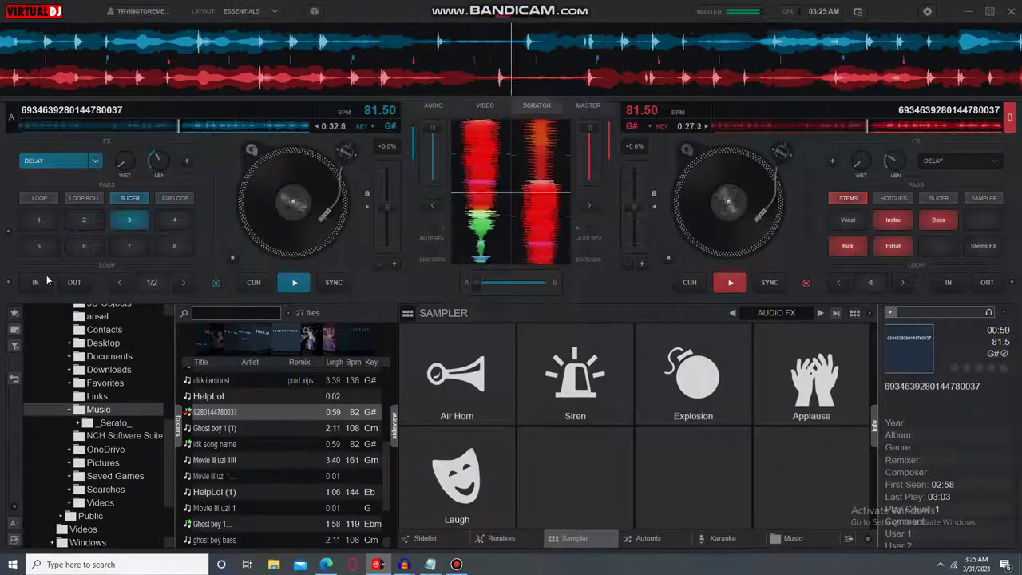
Chop the song by moving the crossfader back and forth between decks A and B, and return deck A to its cue point
{"action": "left_click_drag", "start_coordinate": [476, 282], "coordinate": [572, 264]}
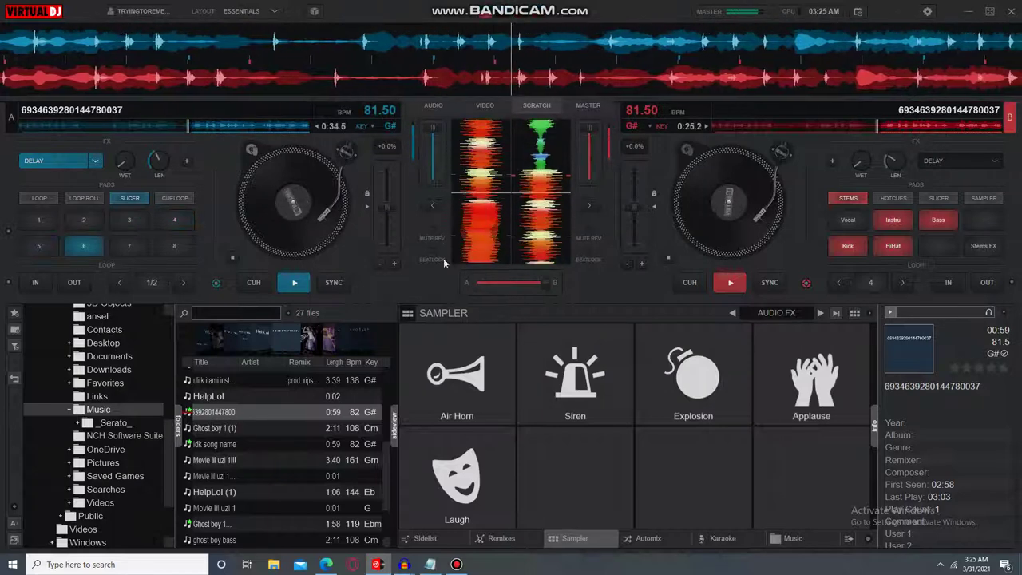
{"action": "left_click_drag", "start_coordinate": [444, 259], "coordinate": [1, 258]}
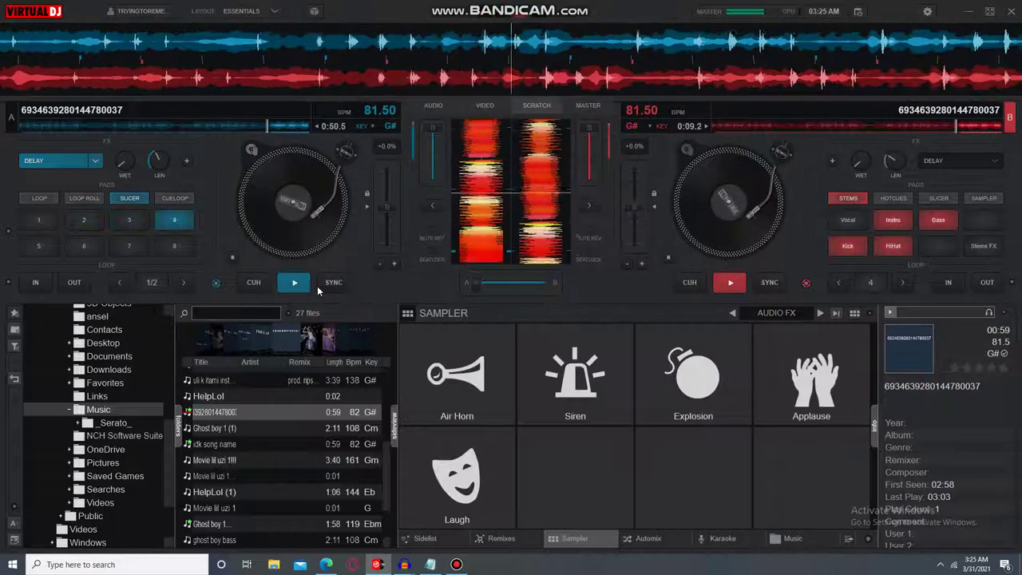
{"action": "left_click_drag", "start_coordinate": [477, 283], "coordinate": [809, 261]}
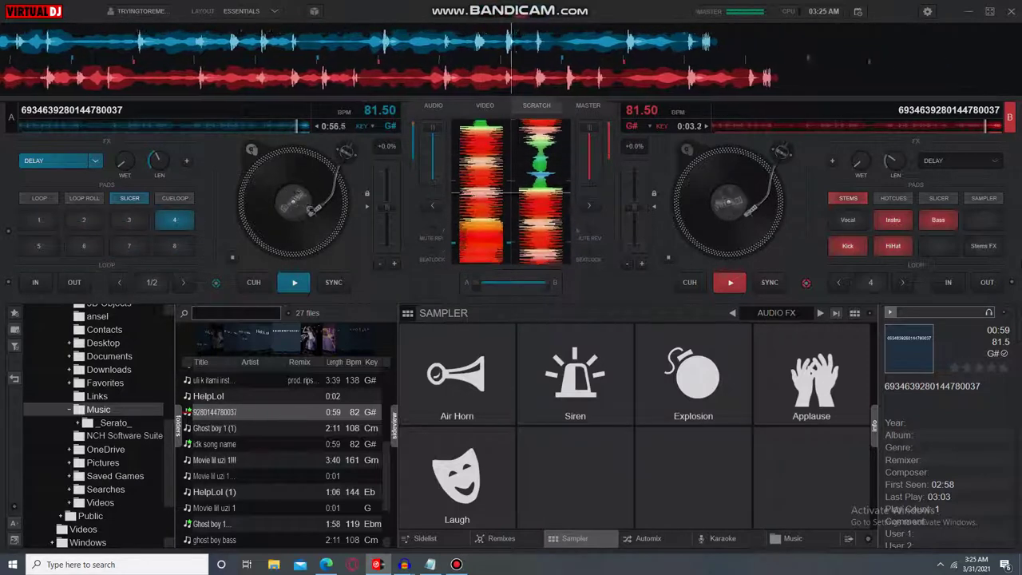
{"action": "left_click", "coordinate": [253, 282]}
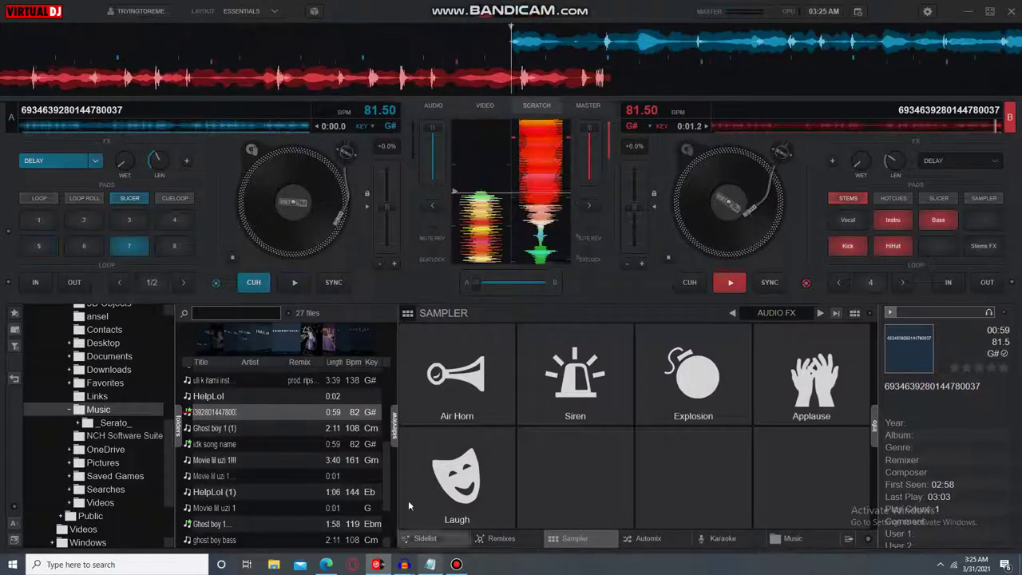
Replace the closing line in Notepad with a remark about the weak example and a tip on slowing the song for more precise chops
{"action": "left_click", "coordinate": [430, 565]}
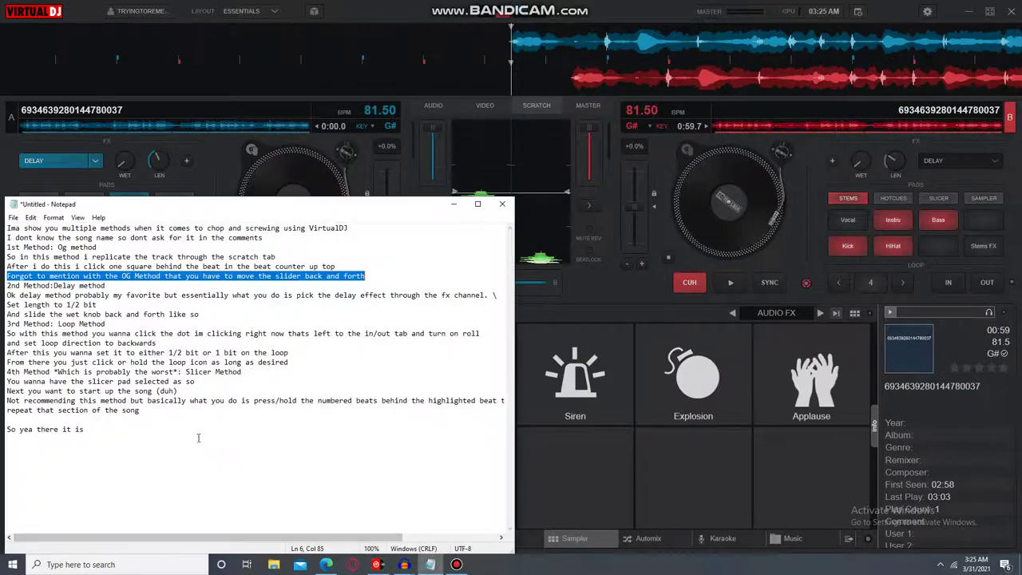
{"action": "left_click", "coordinate": [107, 430]}
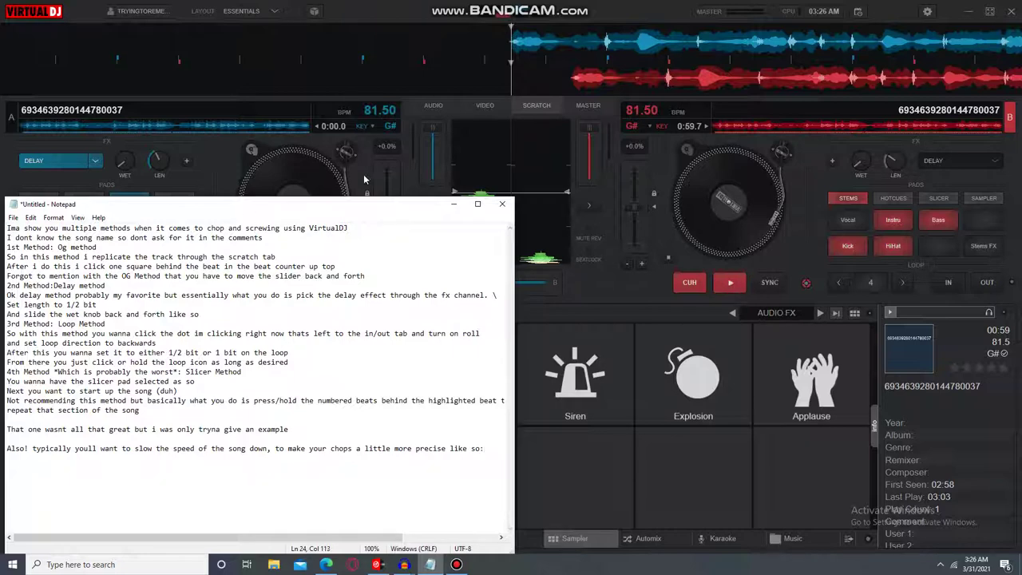
Slow both decks in VirtualDJ to -7.0% and replicate deck A's playback on deck B
{"action": "left_click", "coordinate": [606, 299]}
{"action": "left_click_drag", "start_coordinate": [388, 207], "coordinate": [391, 202]}
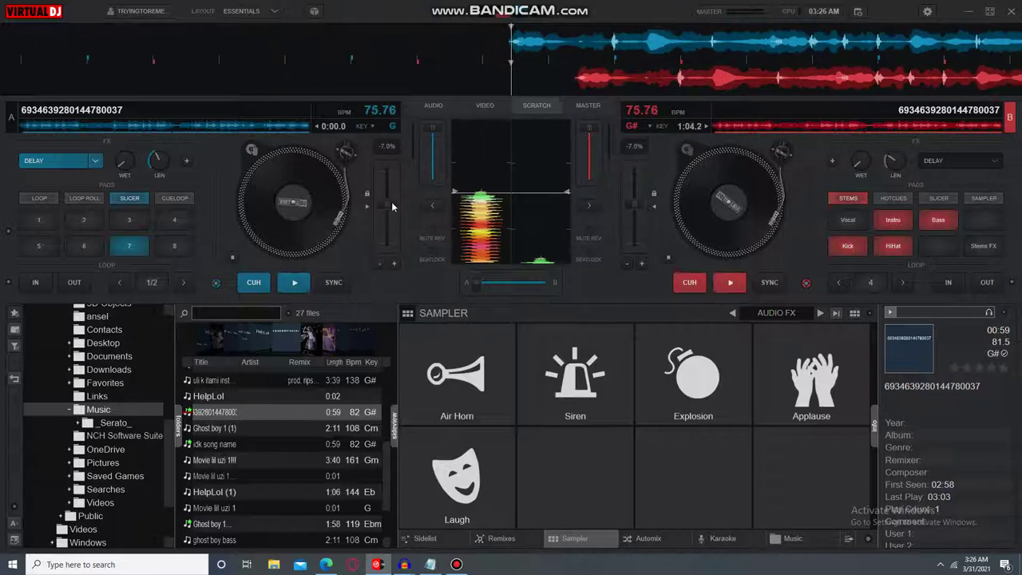
{"action": "left_click", "coordinate": [588, 211]}
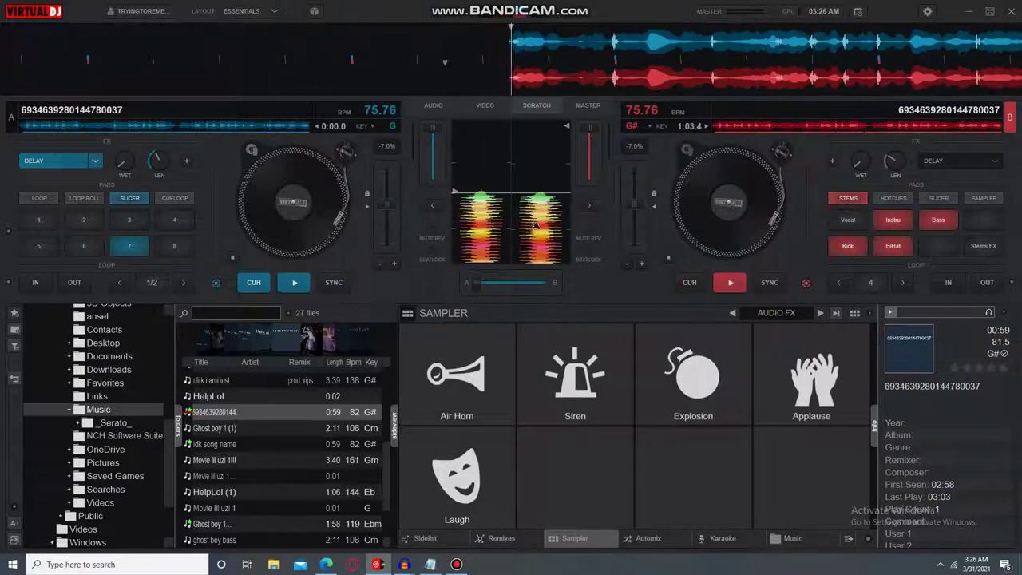
{"action": "left_click_drag", "start_coordinate": [390, 202], "coordinate": [388, 208]}
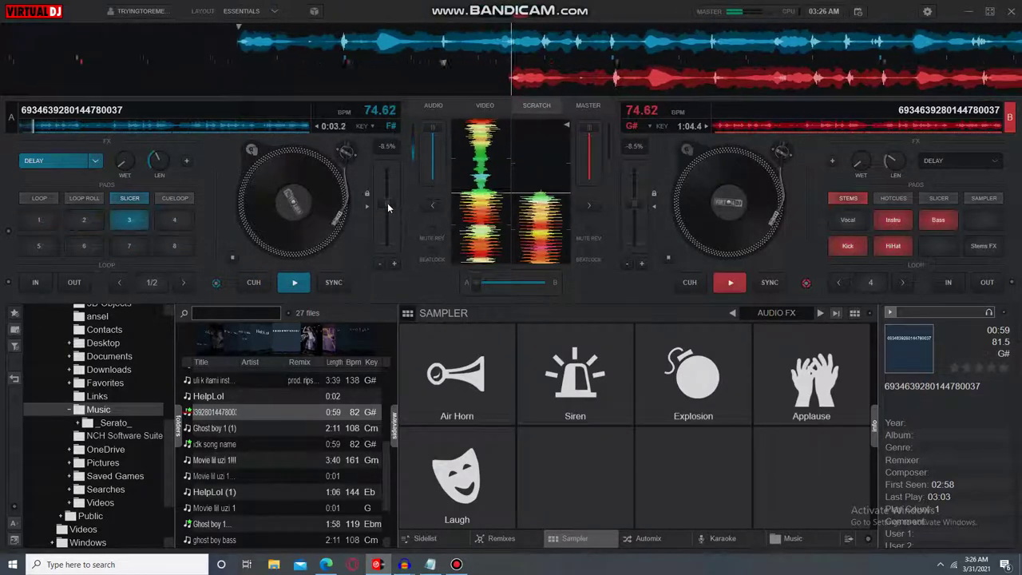
{"action": "mouse_move", "coordinate": [388, 204]}
{"action": "left_mouse_down"}
{"action": "mouse_move", "coordinate": [391, 165]}
{"action": "mouse_move", "coordinate": [388, 206]}
{"action": "left_mouse_up"}
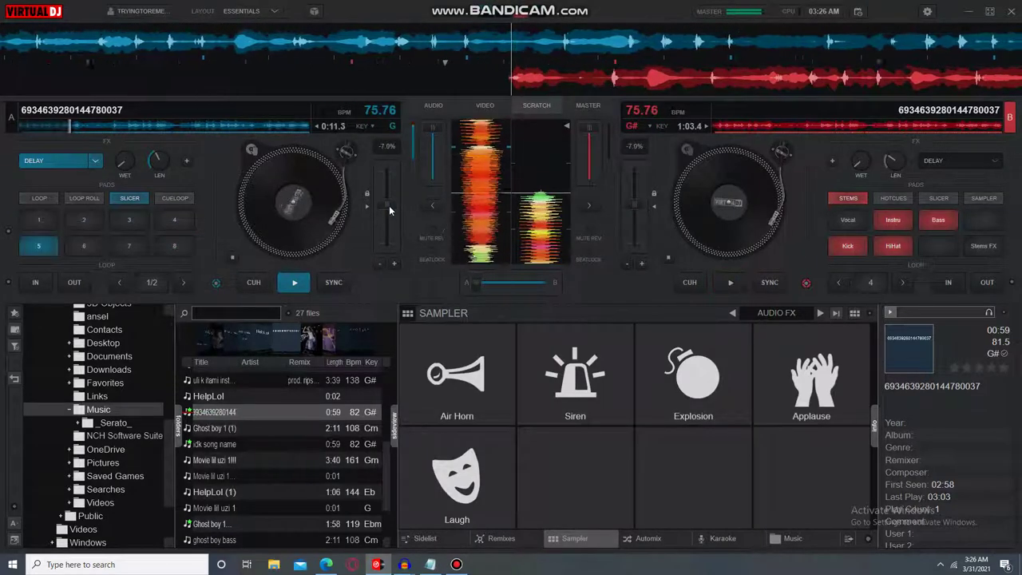
{"action": "left_click", "coordinate": [589, 205]}
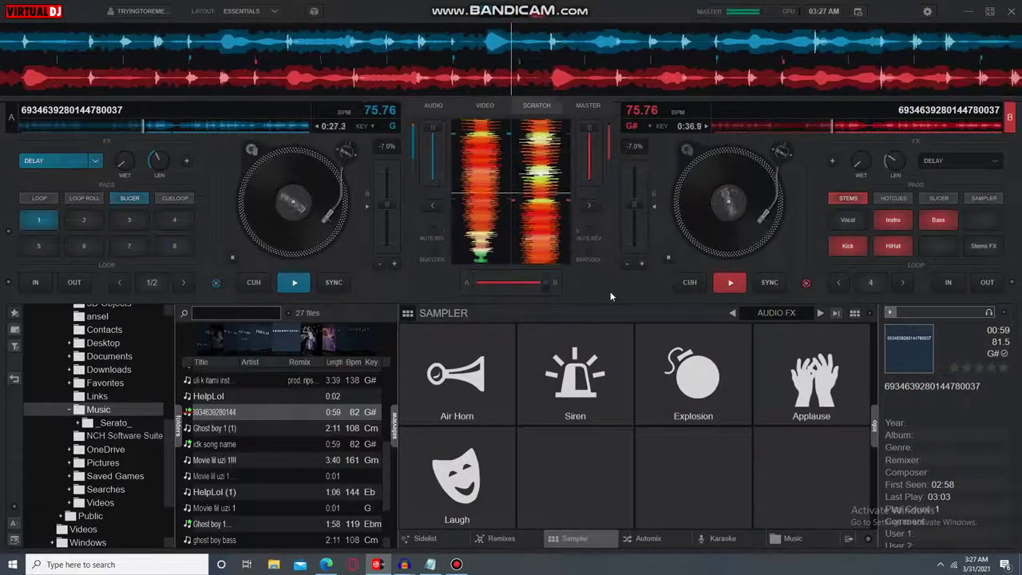
Switch the key display to numbered notation and set deck B's key to 0 - 04B
{"action": "left_click", "coordinate": [632, 126]}
{"action": "left_click", "coordinate": [635, 126]}
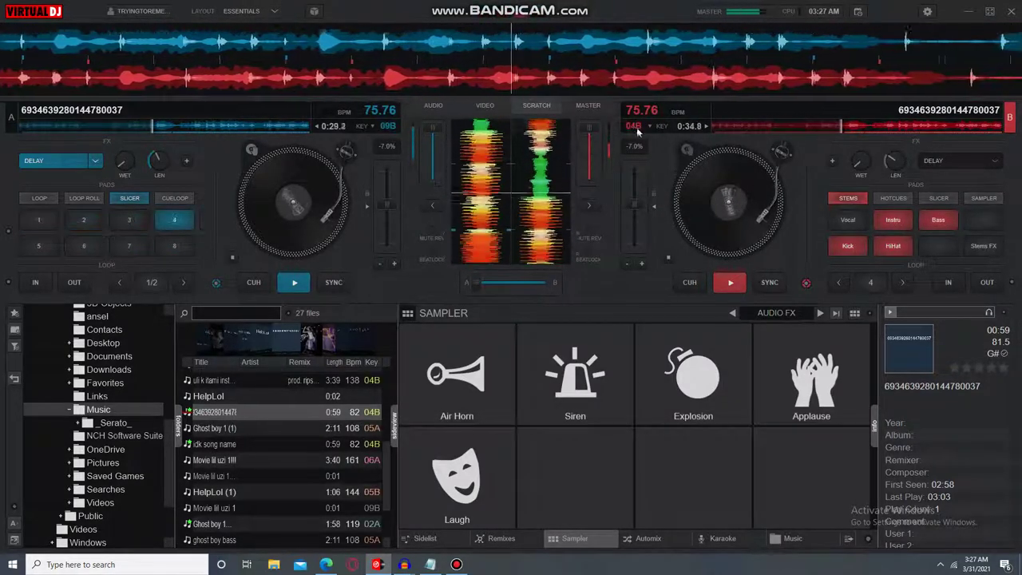
{"action": "left_click", "coordinate": [650, 127]}
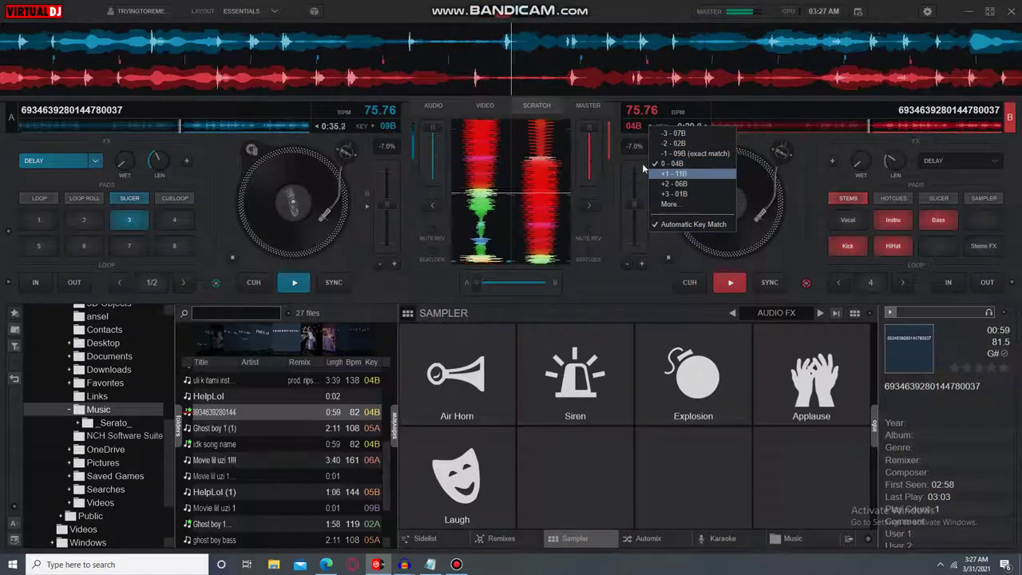
{"action": "left_click", "coordinate": [654, 165]}
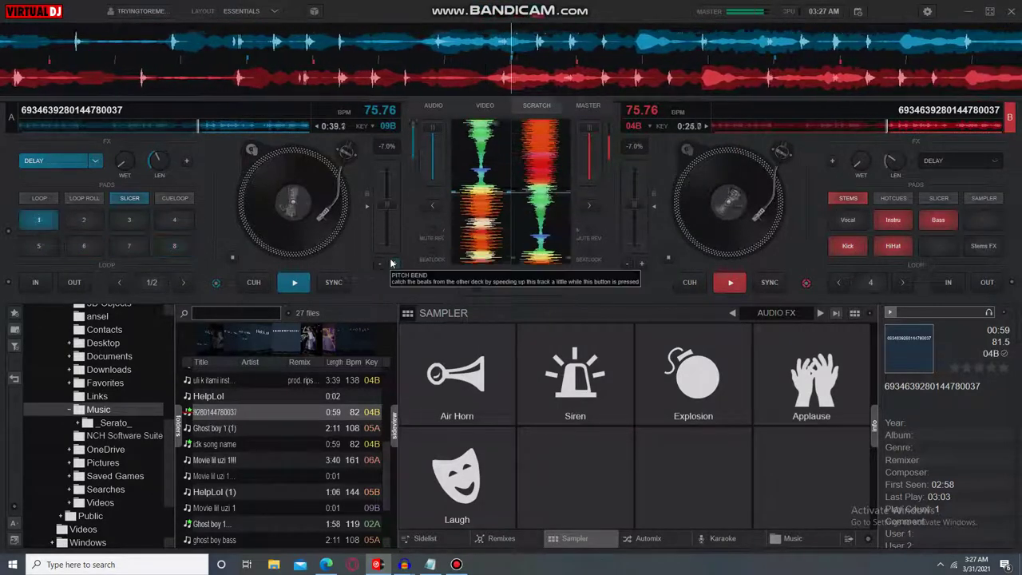
Add the Notepad line "Sometimes after slowing the song down itll automatically change the pitch" while Bandicam's recording is paused, and return to VirtualDJ
{"action": "left_click", "coordinate": [457, 564]}
{"action": "left_click", "coordinate": [610, 157]}
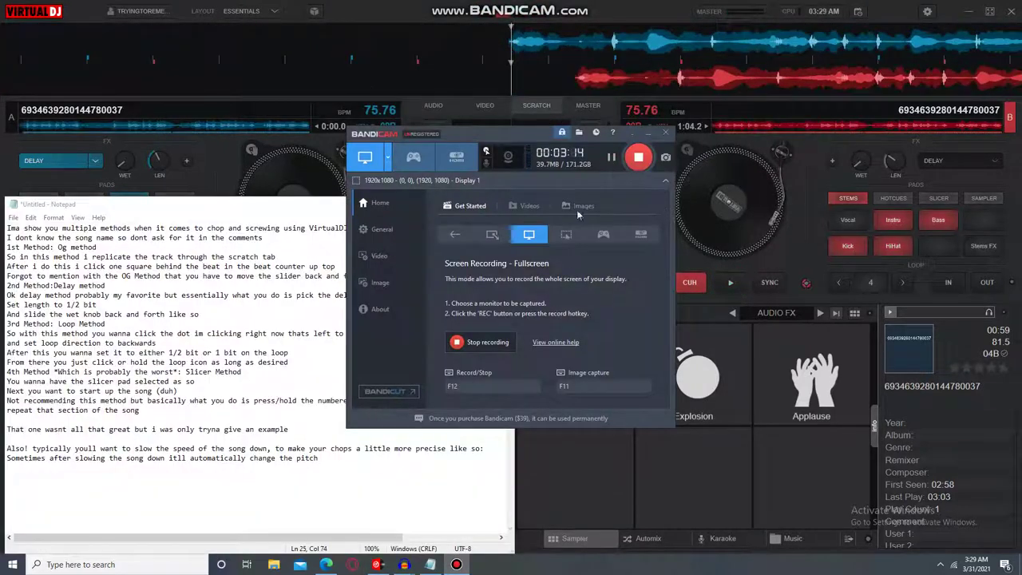
{"action": "left_click", "coordinate": [333, 467]}
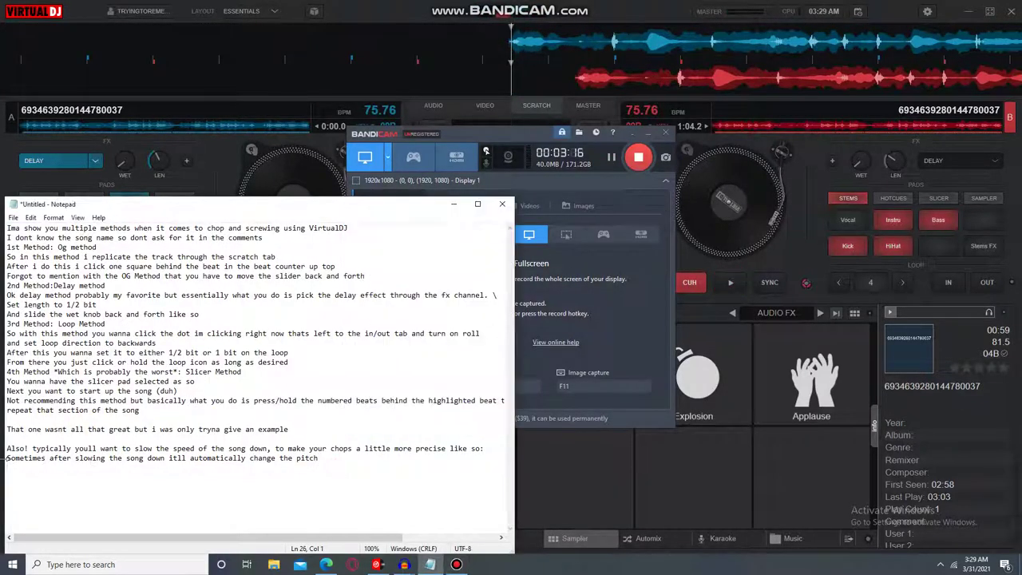
{"action": "left_click", "coordinate": [326, 457]}
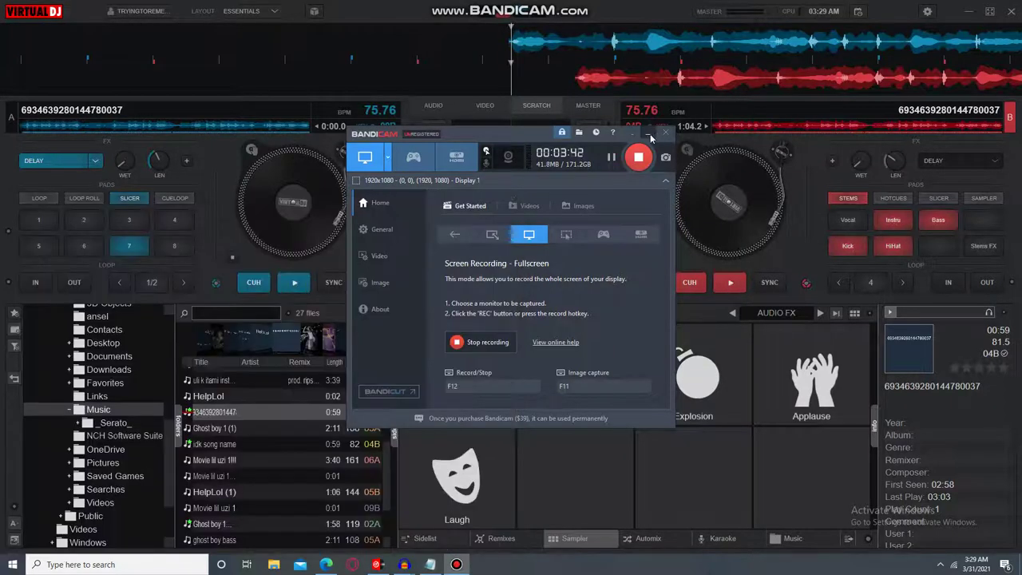
{"action": "left_click", "coordinate": [326, 136]}
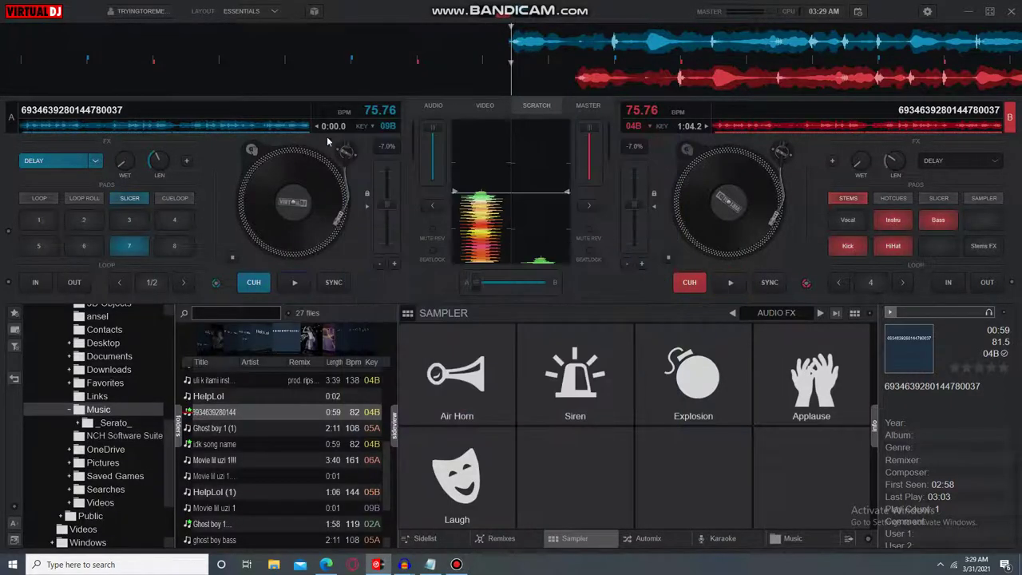
Start deck A from the beginning and replicate its playback on deck B
{"action": "left_click", "coordinate": [295, 282]}
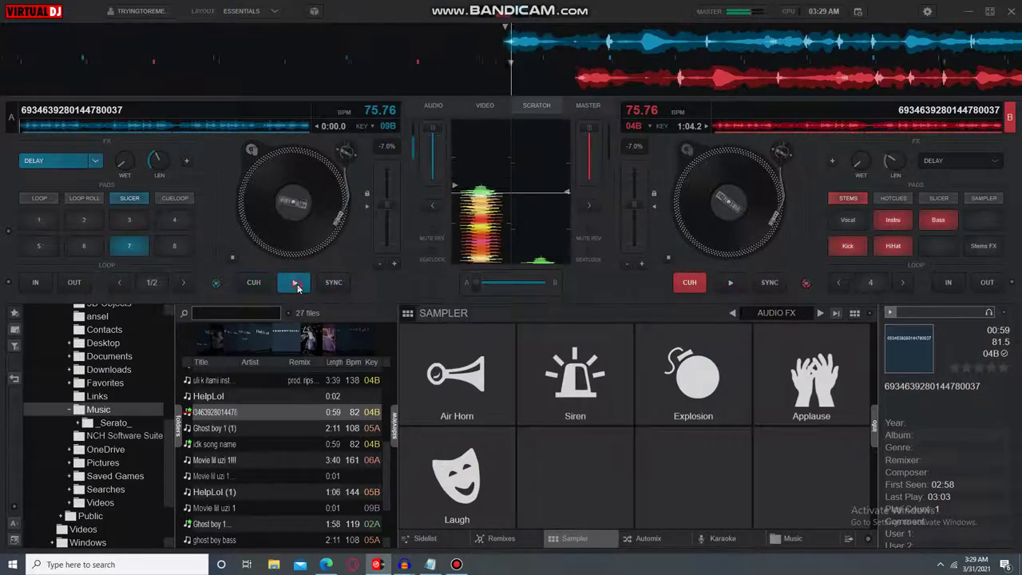
{"action": "left_click", "coordinate": [730, 283]}
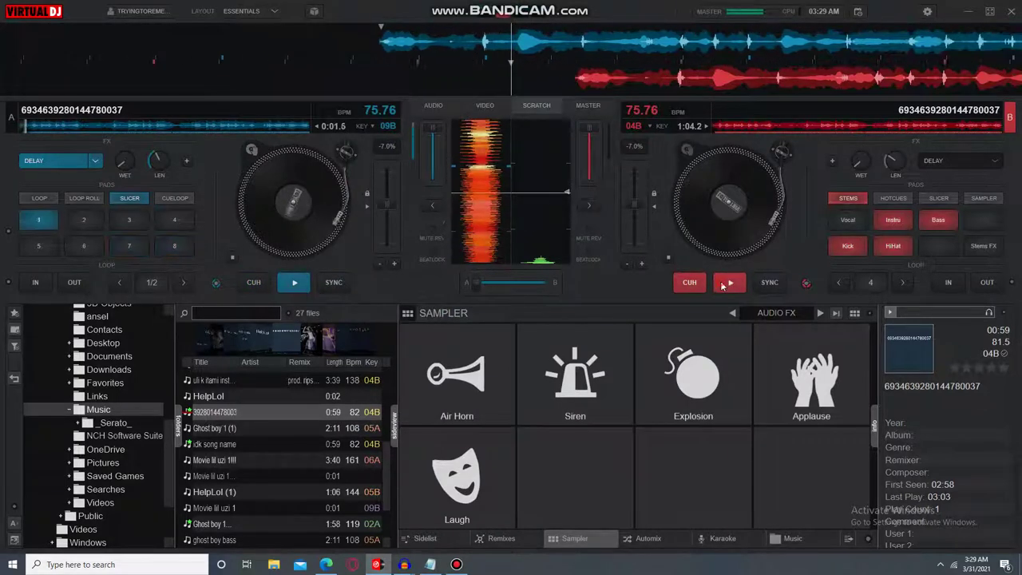
{"action": "left_click", "coordinate": [594, 209]}
Move the crossfader fully to deck B and set that deck's key to -1 - 09B (exact match)
{"action": "left_click_drag", "start_coordinate": [480, 284], "coordinate": [649, 294]}
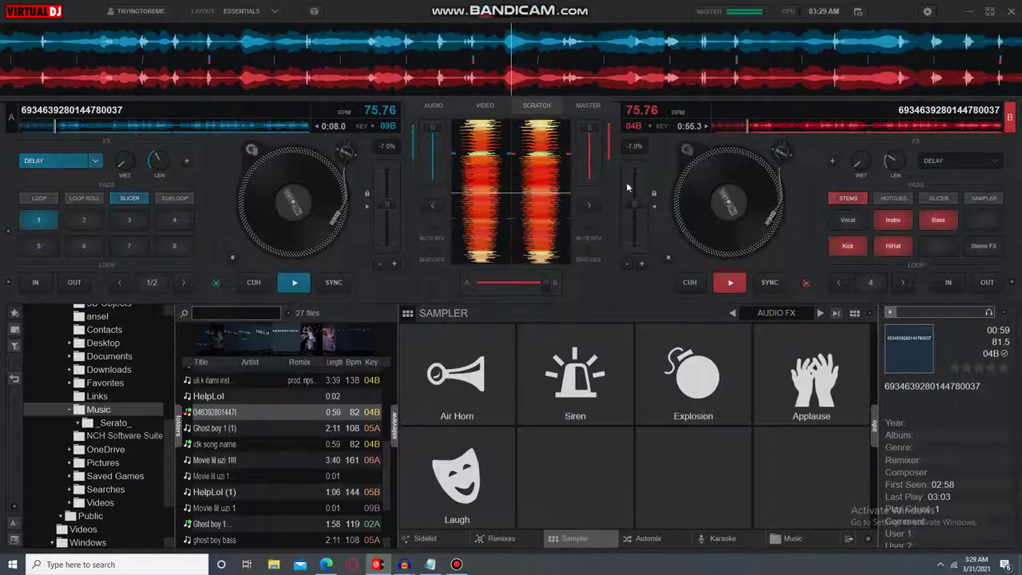
{"action": "left_click", "coordinate": [638, 126]}
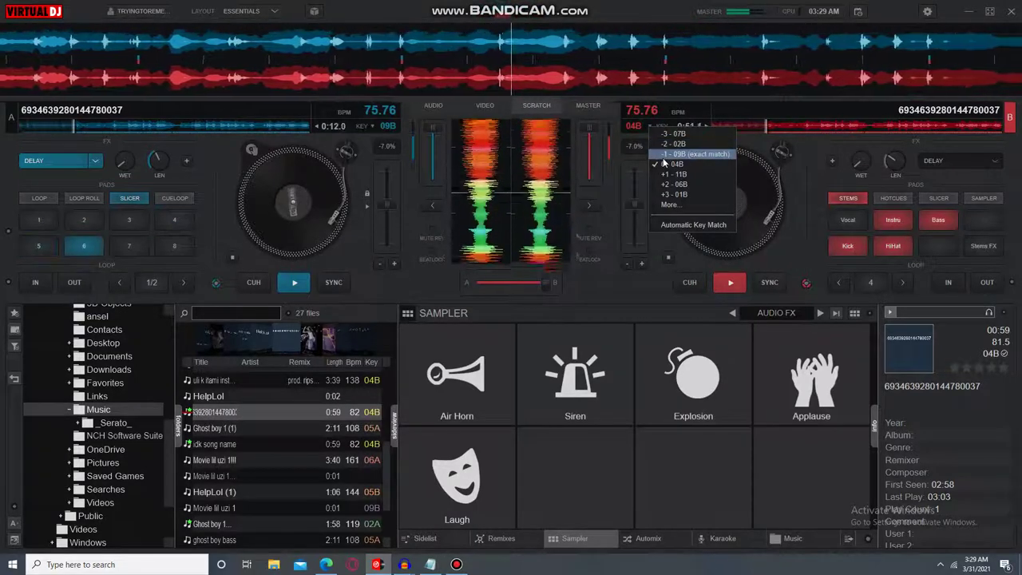
{"action": "left_click", "coordinate": [675, 154]}
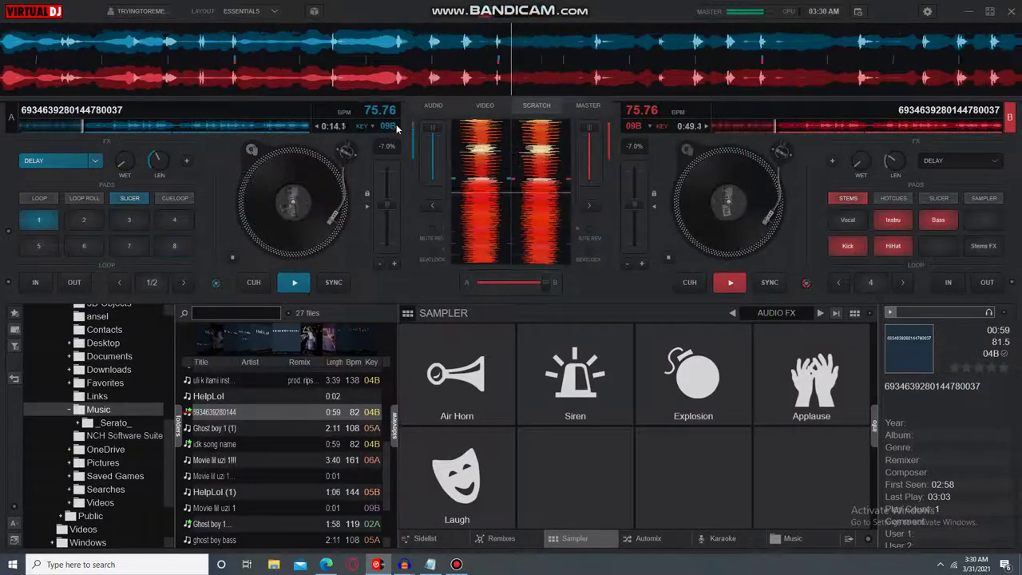
Review deck B's key options in musical notation with numbered notation restored, and return deck A to its start
{"action": "left_click", "coordinate": [633, 128]}
{"action": "left_click", "coordinate": [653, 126]}
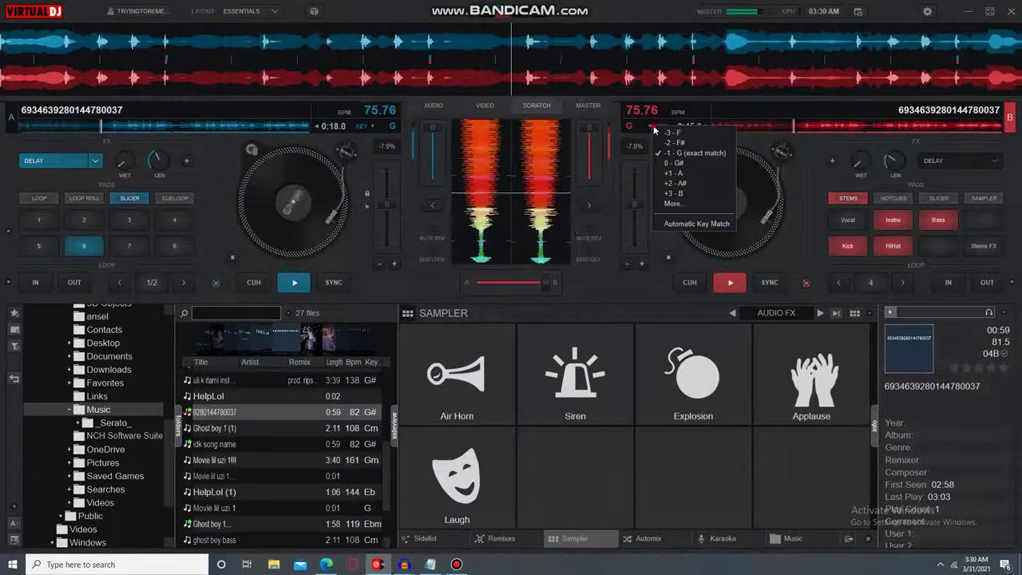
{"action": "left_click", "coordinate": [622, 128]}
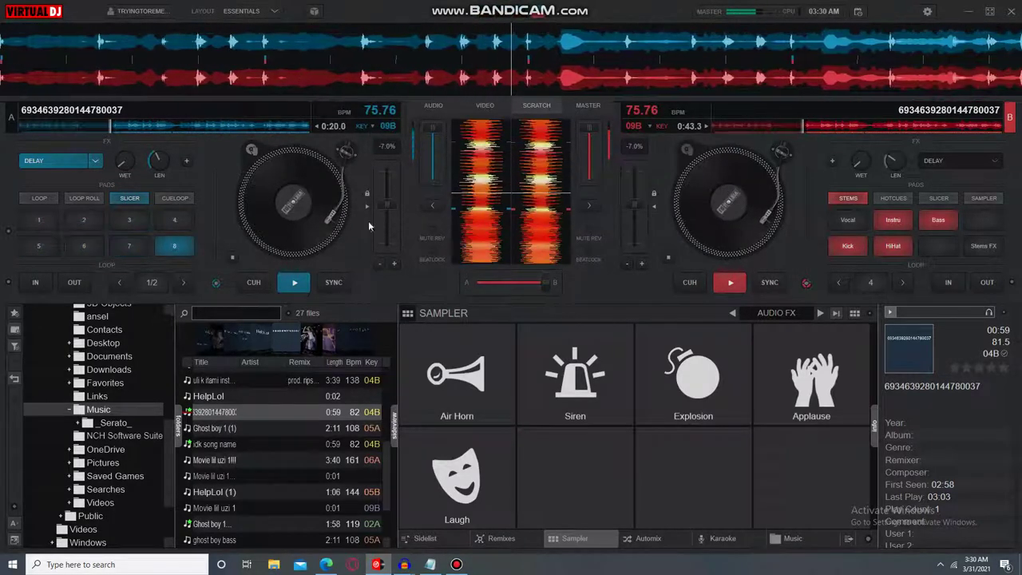
{"action": "left_click", "coordinate": [259, 285]}
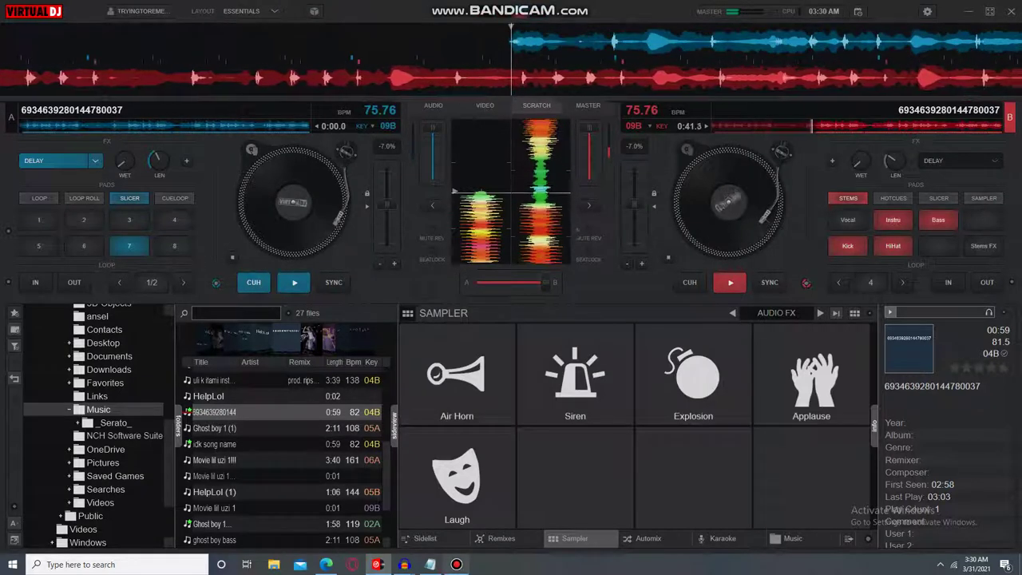
Pause Bandicam's recording, and highlight the Notepad line about picking the delay effect through the fx channel before returning to VirtualDJ
{"action": "left_click", "coordinate": [457, 565]}
{"action": "left_click", "coordinate": [611, 158]}
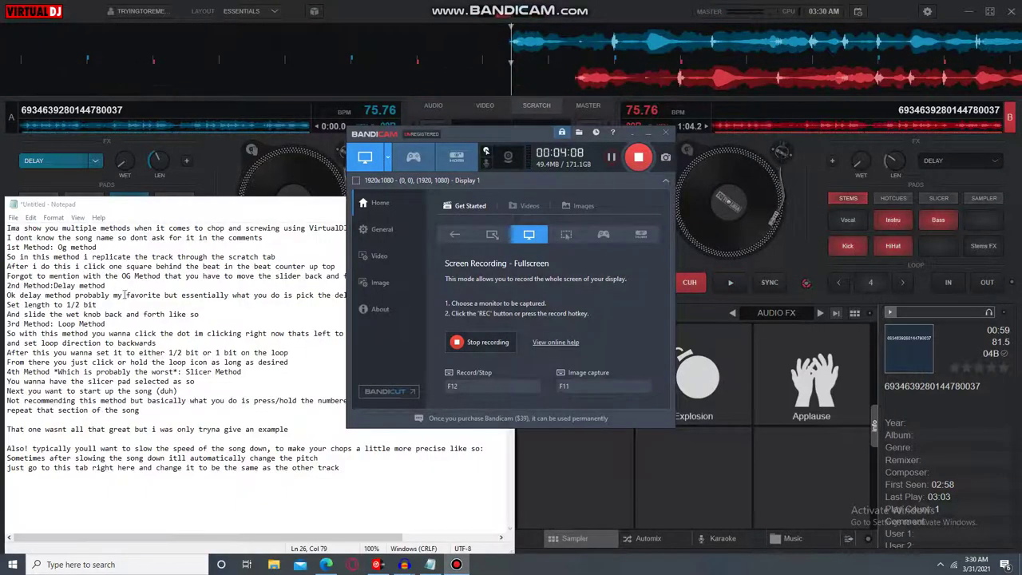
{"action": "left_click", "coordinate": [96, 294]}
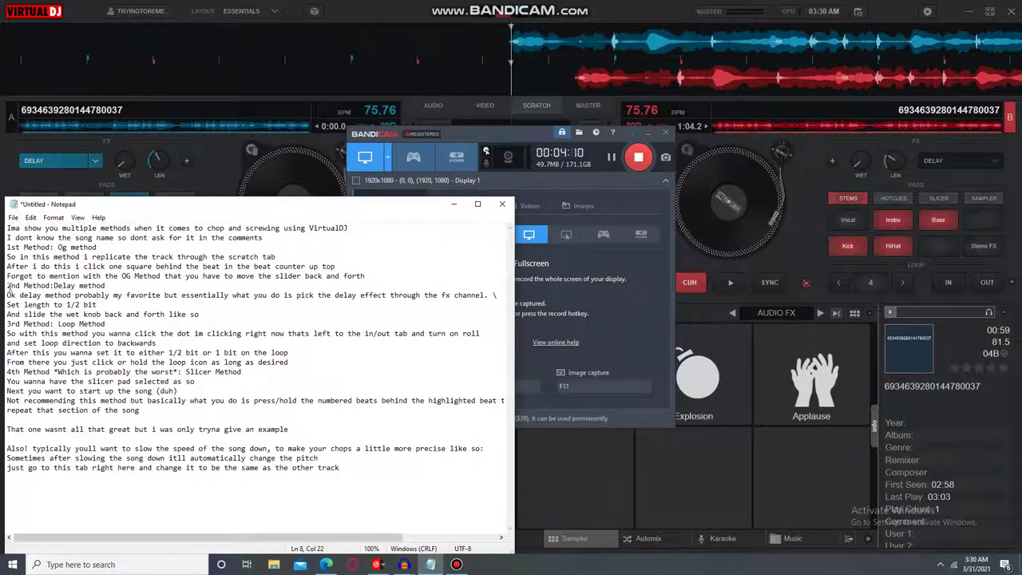
{"action": "left_click_drag", "start_coordinate": [23, 285], "coordinate": [449, 296]}
{"action": "left_click", "coordinate": [110, 287]}
{"action": "left_click", "coordinate": [8, 288]}
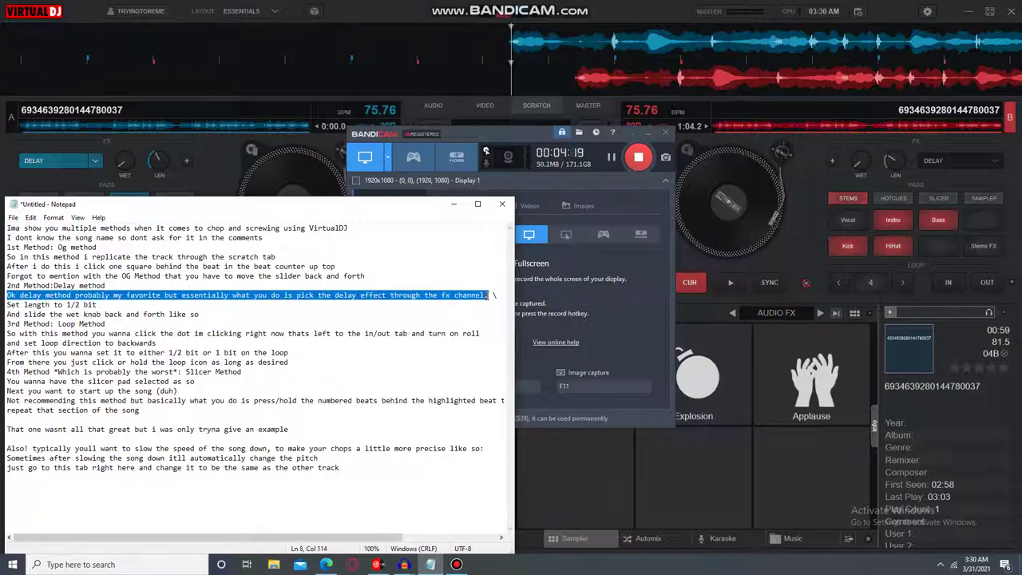
{"action": "left_click", "coordinate": [210, 204]}
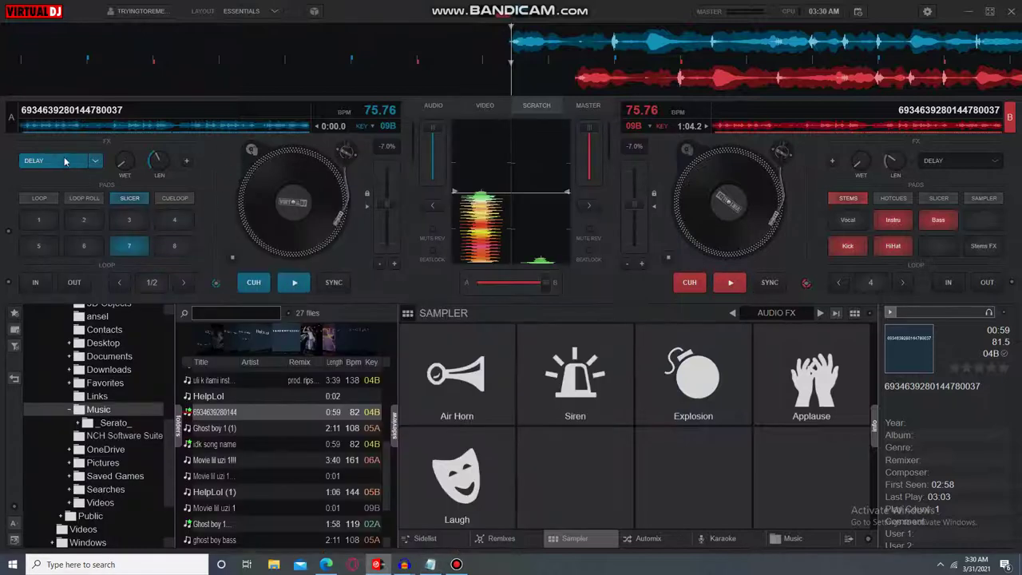
Pick the Delay effect for deck A, switching it off and on, and move the crossfader fully to deck A
{"action": "left_click", "coordinate": [94, 161]}
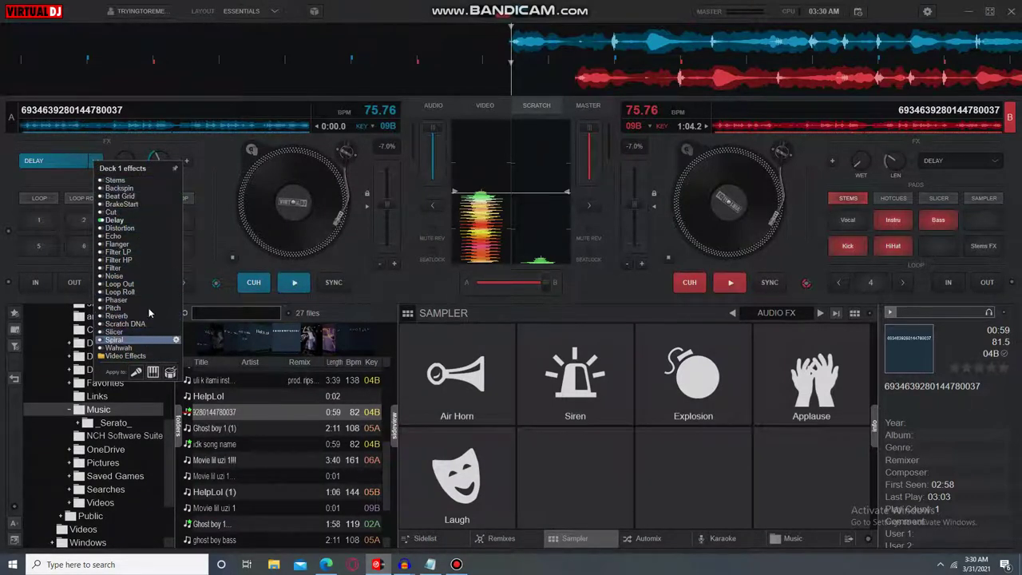
{"action": "left_click", "coordinate": [106, 220]}
{"action": "left_click", "coordinate": [61, 162]}
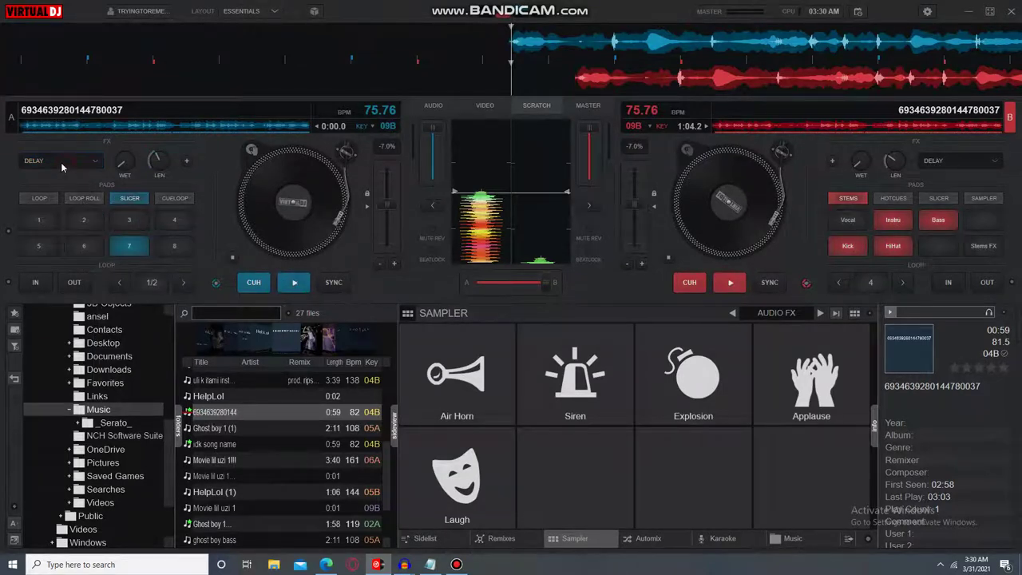
{"action": "left_click", "coordinate": [61, 162]}
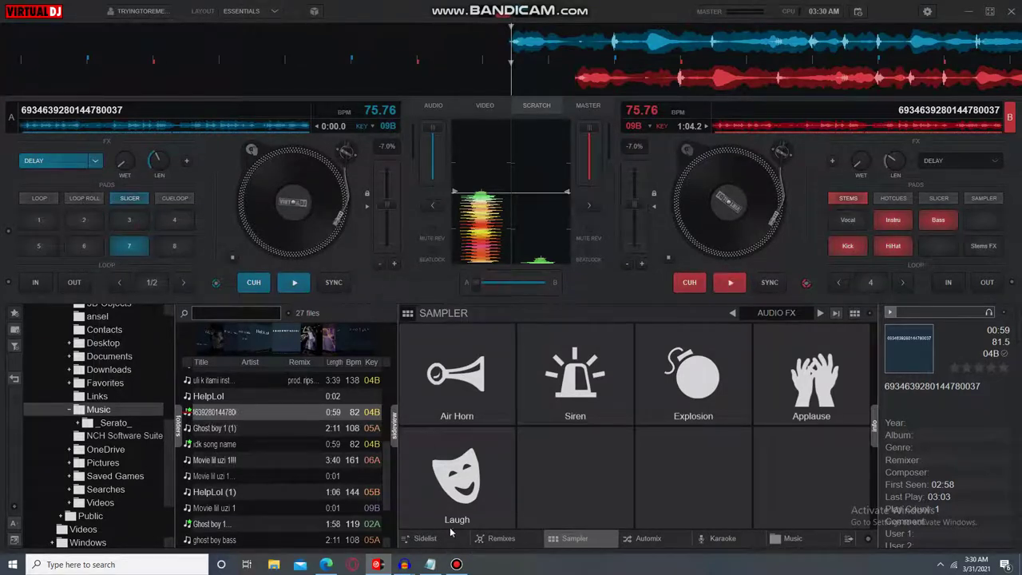
Add the line "a blue highlighted tab means the fx/effect is turned on" below the delay description in Notepad, and return to VirtualDJ
{"action": "left_click", "coordinate": [430, 564]}
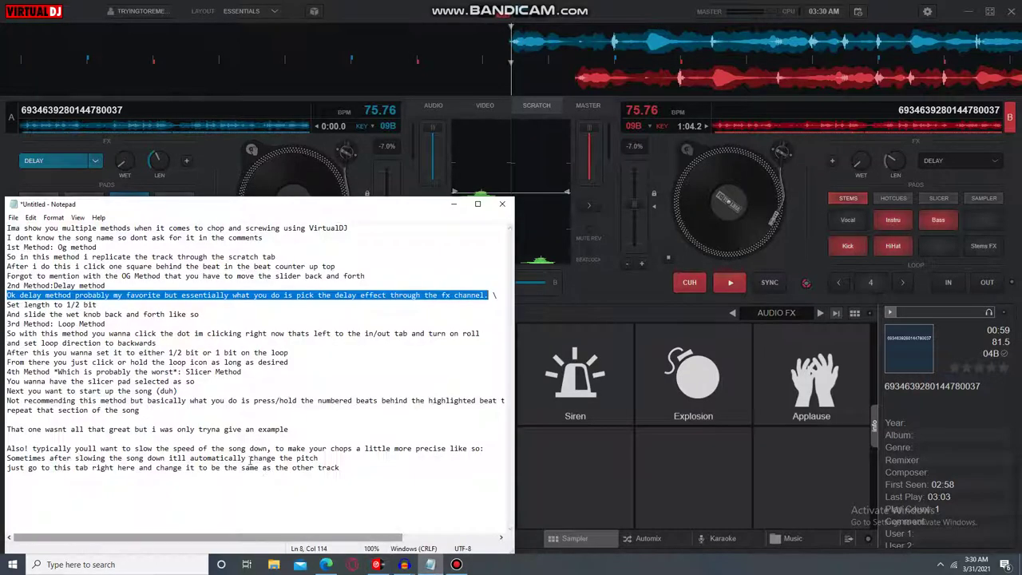
{"action": "left_click", "coordinate": [107, 304]}
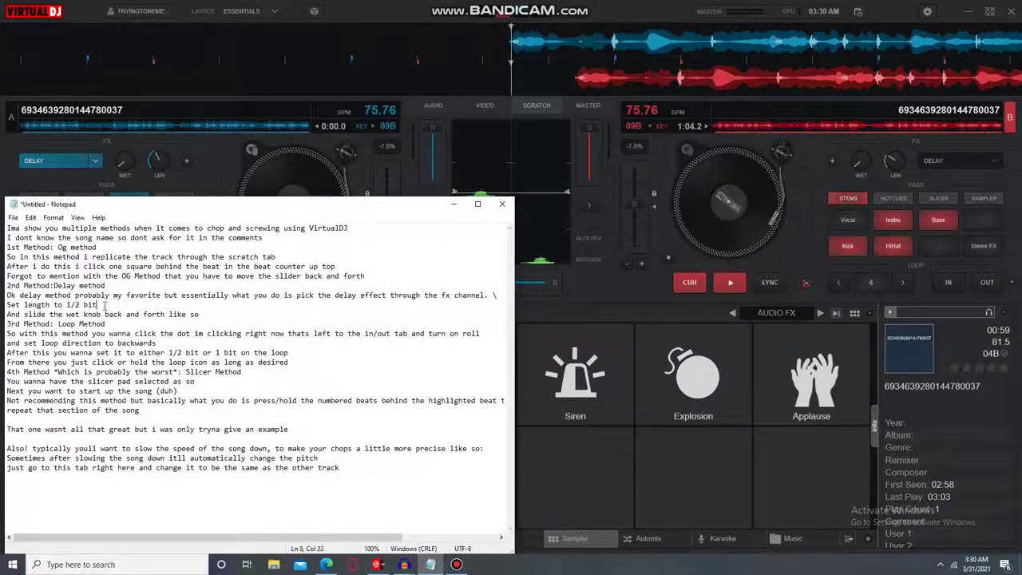
{"action": "left_click", "coordinate": [7, 304]}
{"action": "key", "text": "Return"}
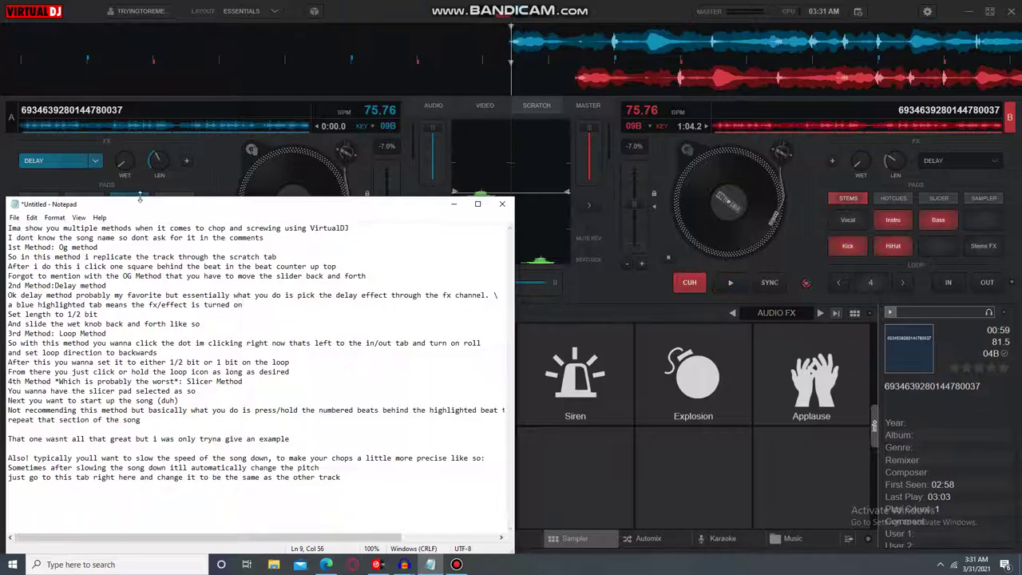
{"action": "left_click", "coordinate": [74, 171]}
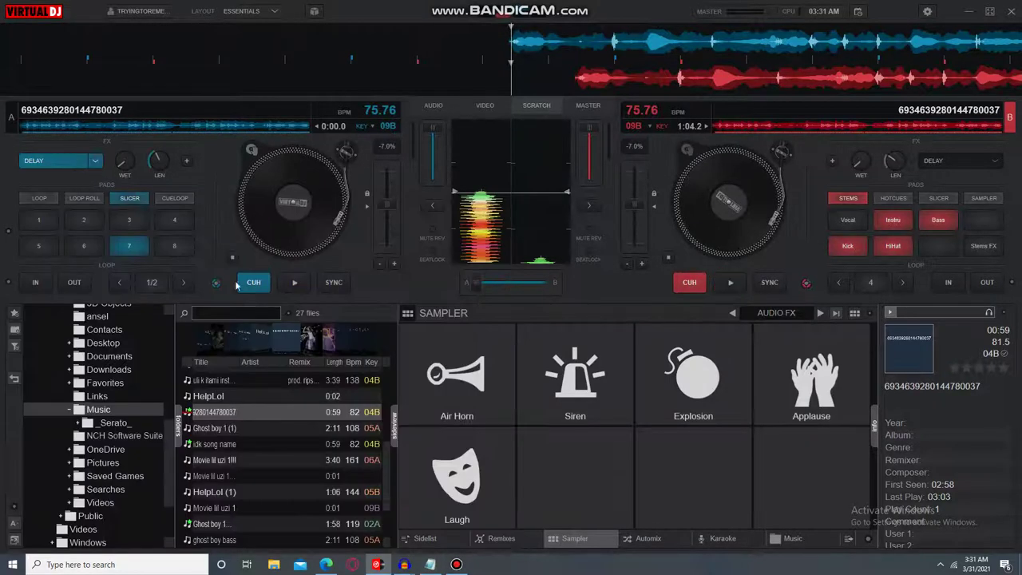
Extend the Notepad line "Set length to 1/2 bit" with "or 1 bit (Preference)" and return to VirtualDJ
{"action": "left_click", "coordinate": [429, 564]}
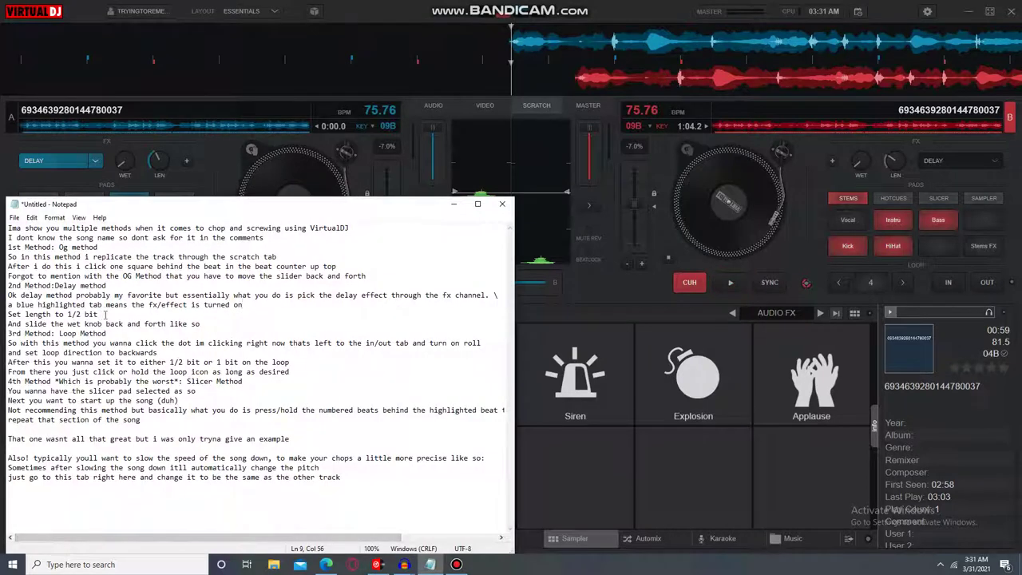
{"action": "left_click_drag", "start_coordinate": [107, 314], "coordinate": [26, 315]}
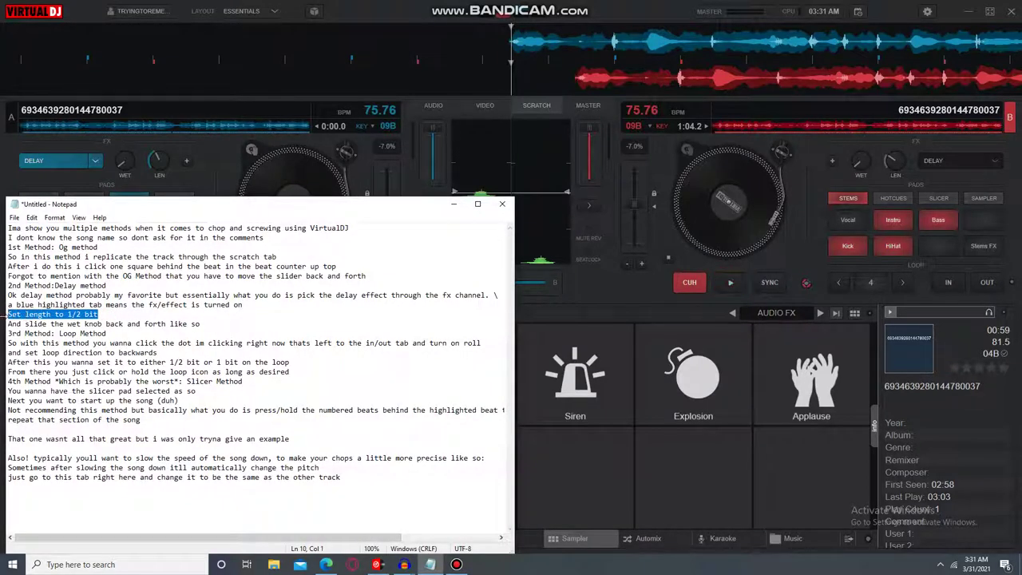
{"action": "left_click", "coordinate": [99, 314]}
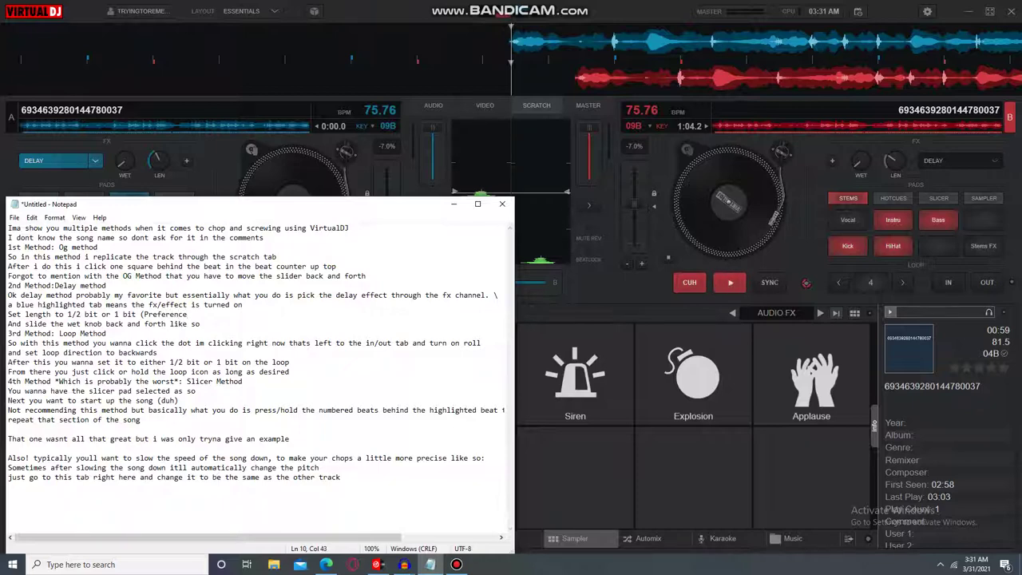
{"action": "left_click", "coordinate": [157, 182]}
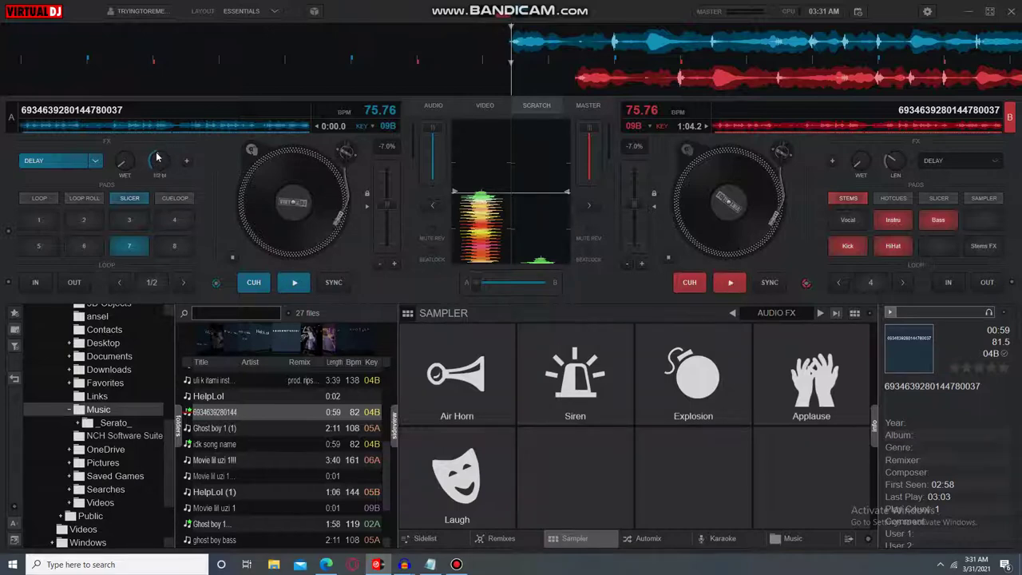
Highlight the Notepad line "And slide the wet knob back and forth like so" and return to VirtualDJ
{"action": "left_click", "coordinate": [431, 565]}
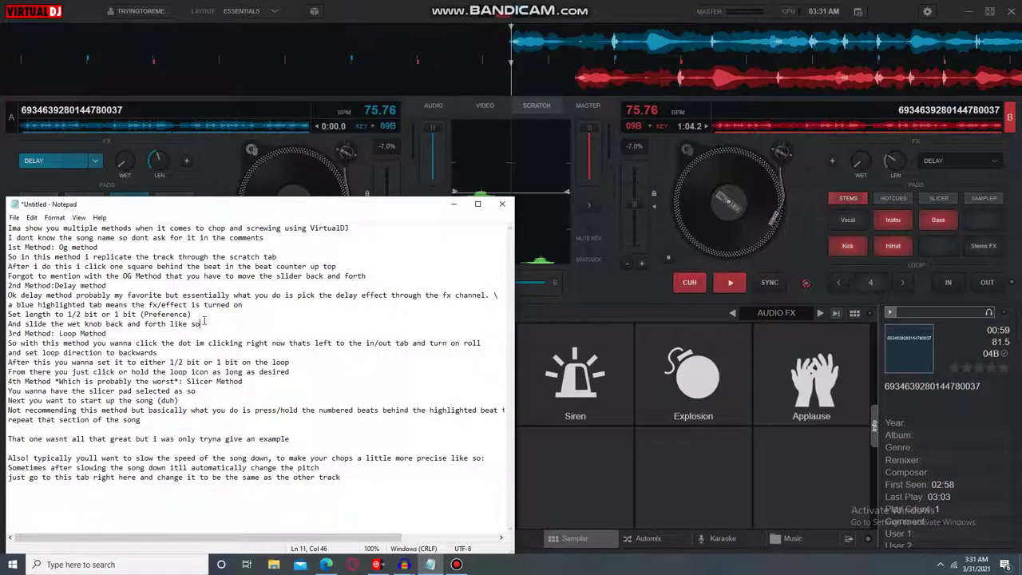
{"action": "left_click_drag", "start_coordinate": [204, 320], "coordinate": [17, 324]}
{"action": "left_click", "coordinate": [247, 176]}
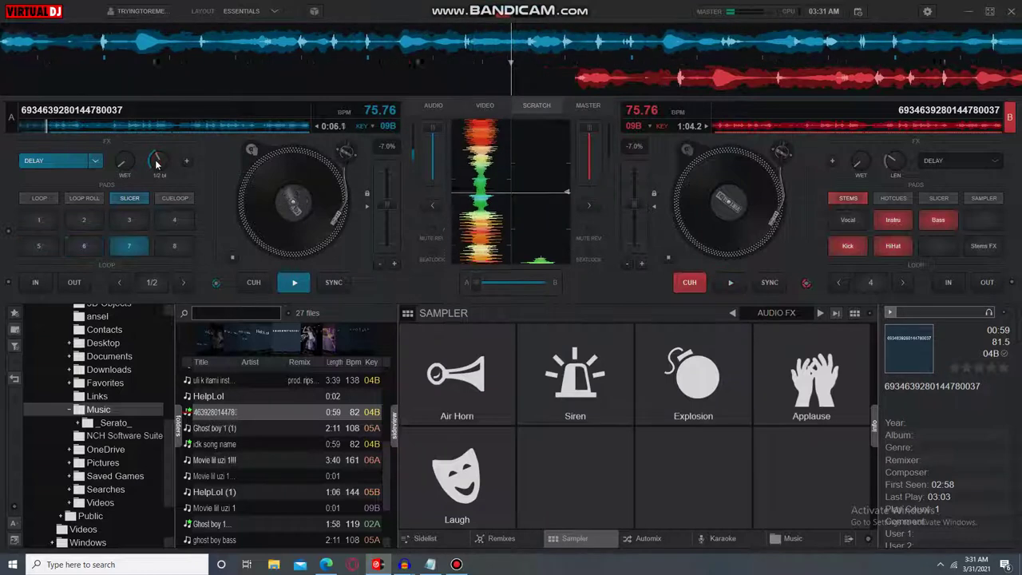
Set deck A's delay length to 1/2 bt and pitch to -1.4%, and sweep the Delay wet amount back and forth during playback
{"action": "left_click_drag", "start_coordinate": [158, 158], "coordinate": [156, 163]}
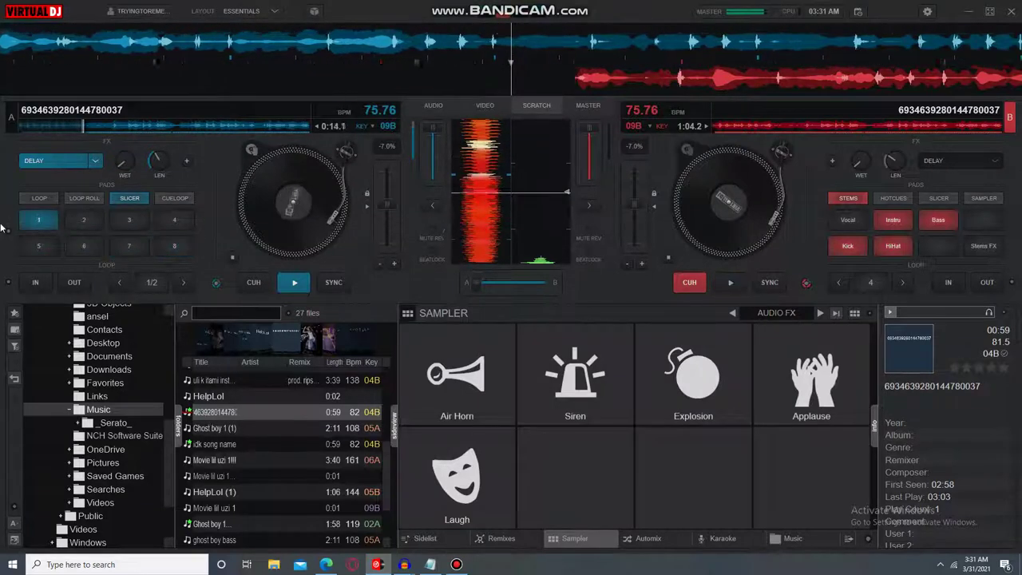
{"action": "left_click_drag", "start_coordinate": [384, 204], "coordinate": [383, 205]}
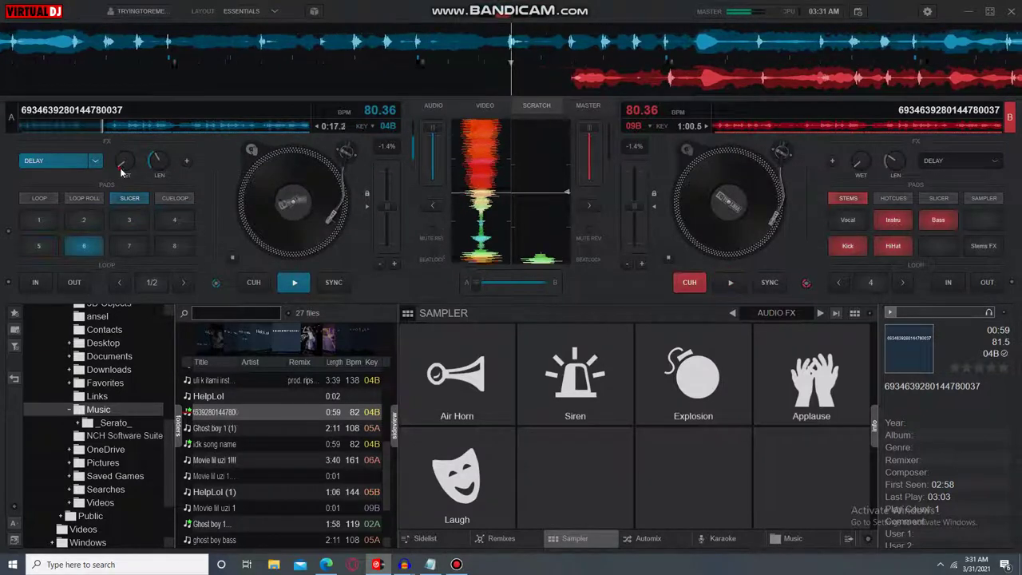
{"action": "left_click_drag", "start_coordinate": [124, 167], "coordinate": [957, 328]}
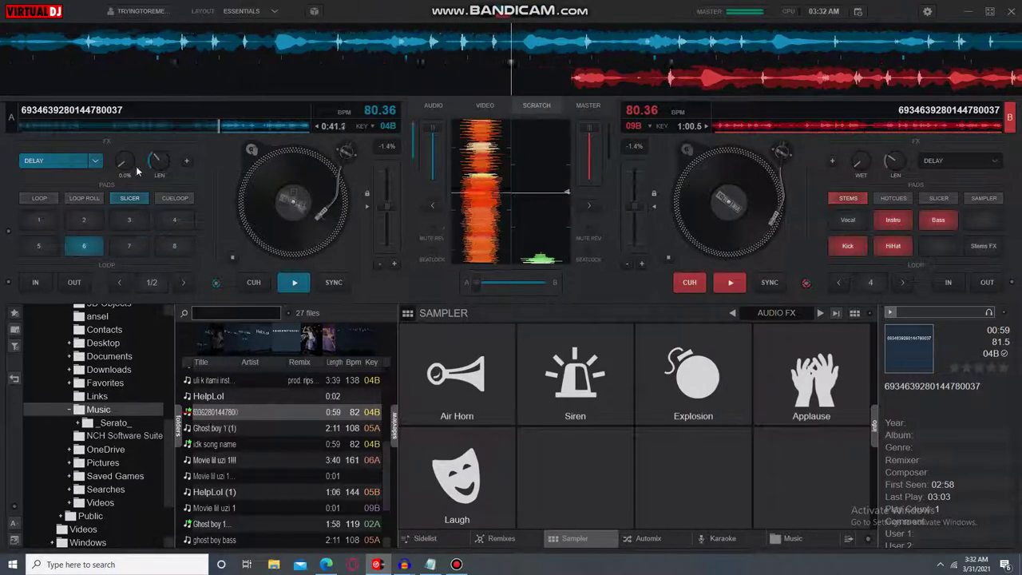
{"action": "left_click_drag", "start_coordinate": [121, 164], "coordinate": [1010, 345]}
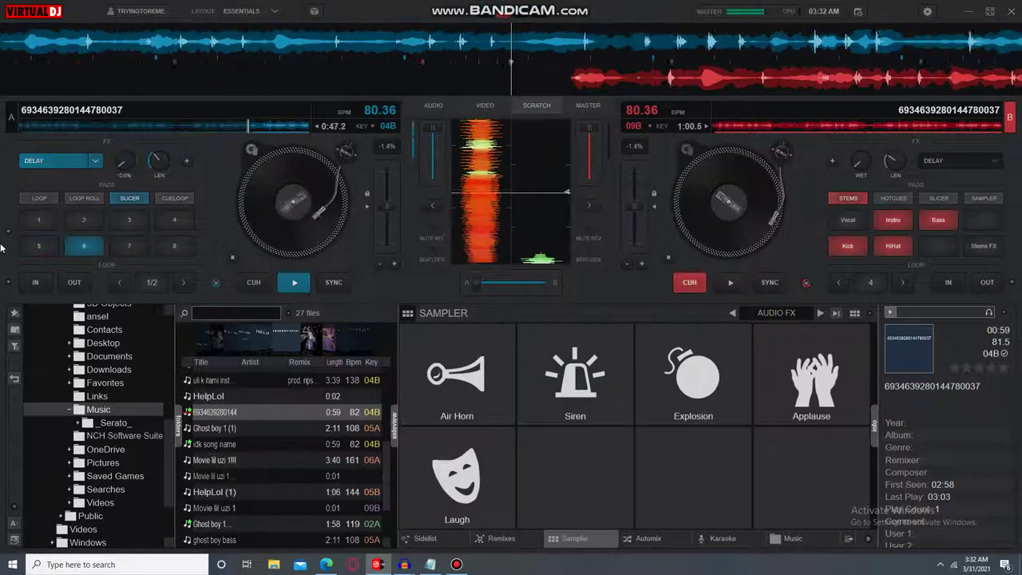
{"action": "left_click_drag", "start_coordinate": [122, 166], "coordinate": [71, 190]}
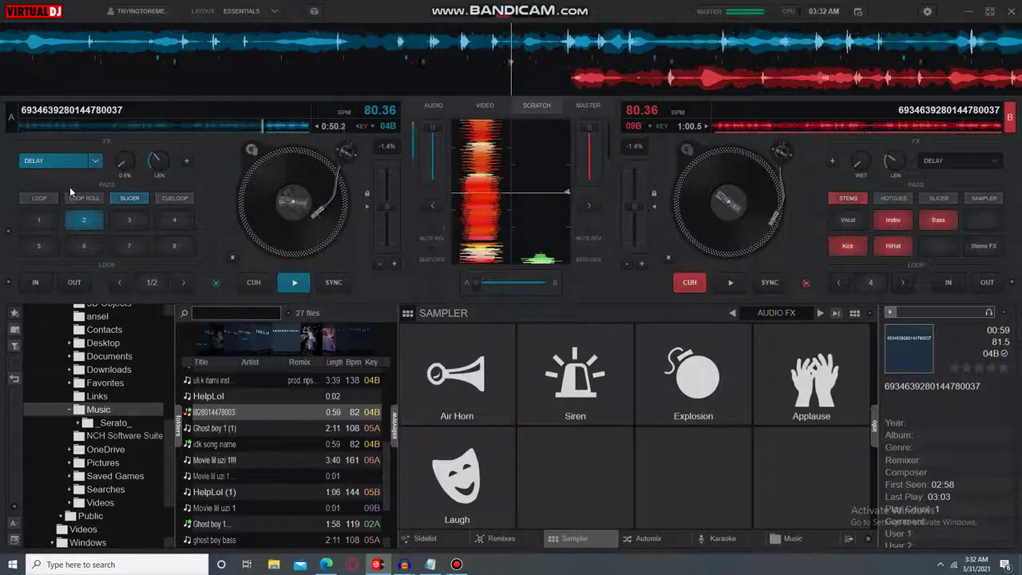
{"action": "left_click", "coordinate": [262, 288]}
Insert "1/4 or" before "1/2 bit" in the delay length line in Notepad
{"action": "left_click", "coordinate": [432, 565]}
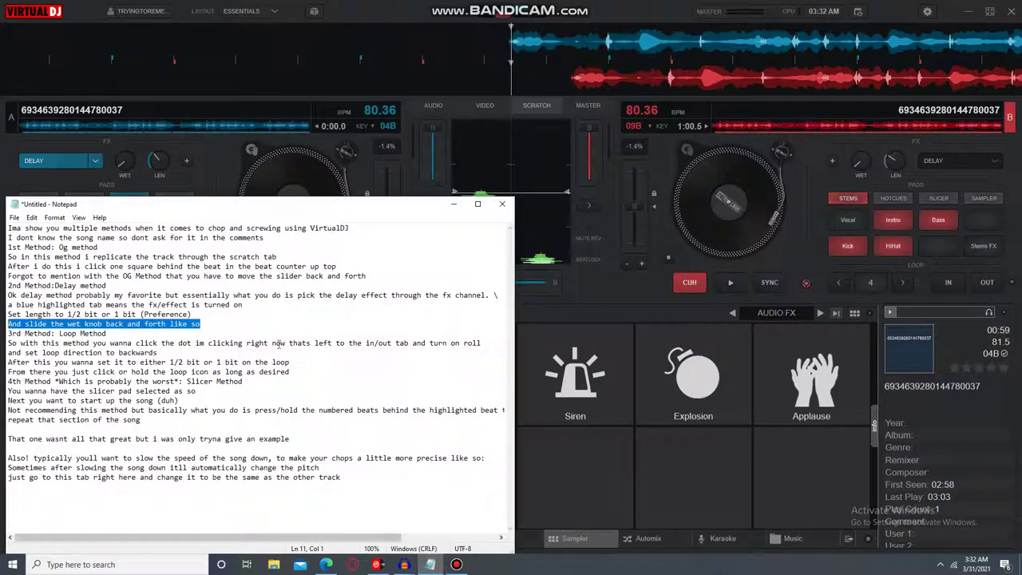
{"action": "left_click", "coordinate": [222, 327]}
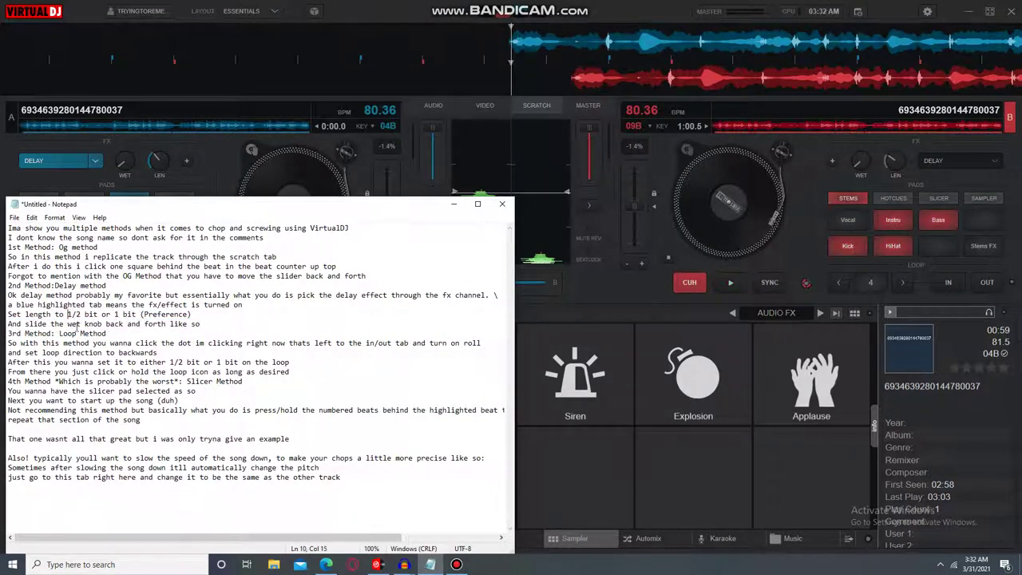
{"action": "type", "text": "1/4"}
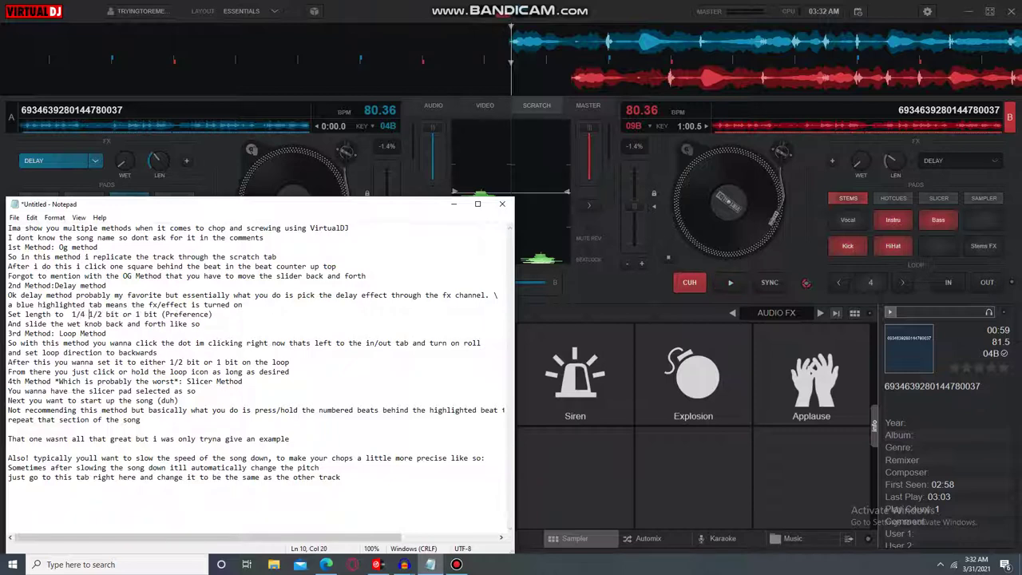
{"action": "type", "text": " or"}
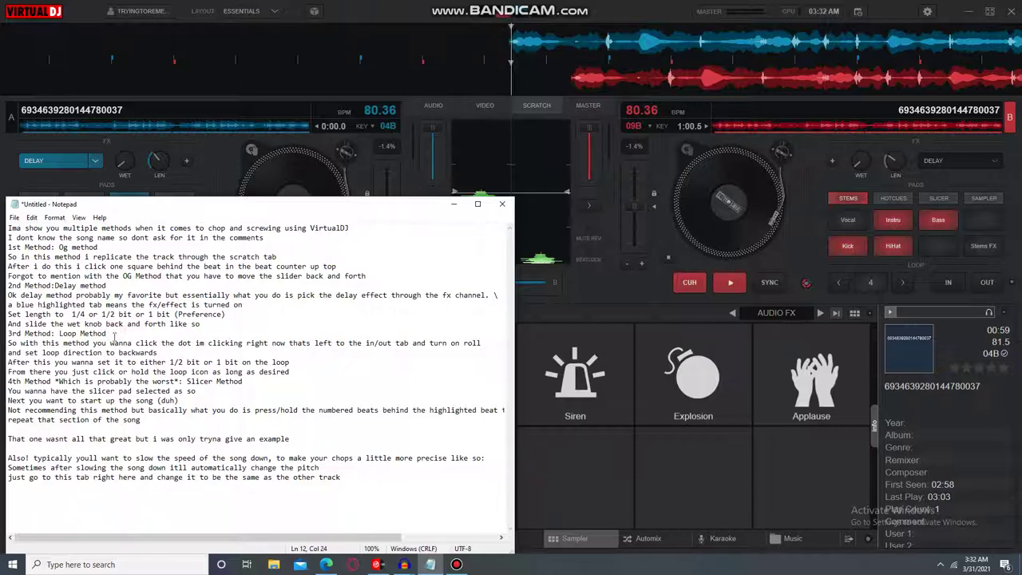
Highlight the first instruction under "3rd Method: Loop Method" and move the Notepad window clear of deck A's loop controls
{"action": "left_click_drag", "start_coordinate": [113, 332], "coordinate": [482, 343]}
{"action": "left_click", "coordinate": [122, 339]}
{"action": "left_click_drag", "start_coordinate": [19, 204], "coordinate": [438, 194]}
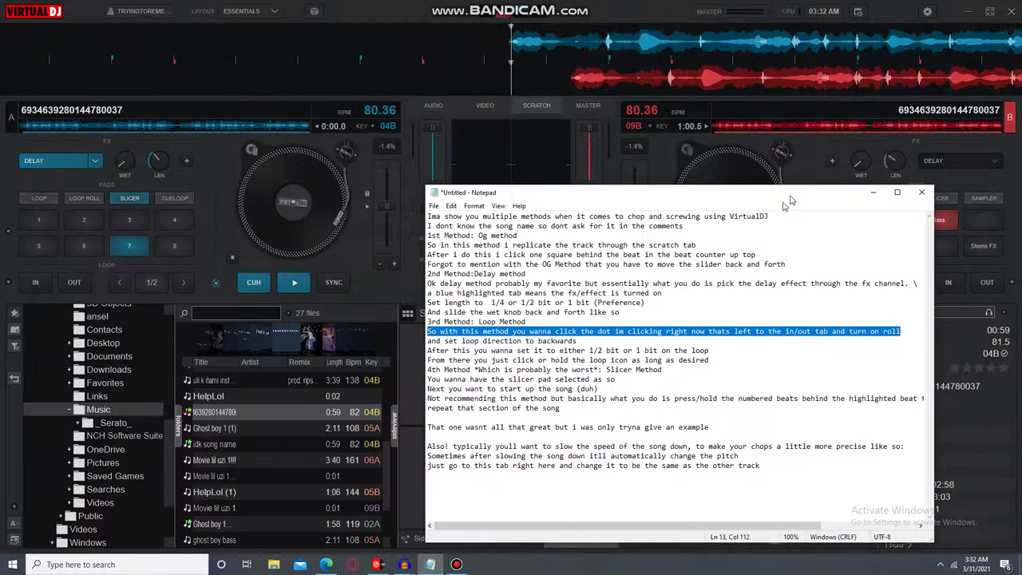
Switch to VirtualDJ and show deck A's loop options, including Roll
{"action": "left_click", "coordinate": [10, 285]}
{"action": "left_click", "coordinate": [9, 284]}
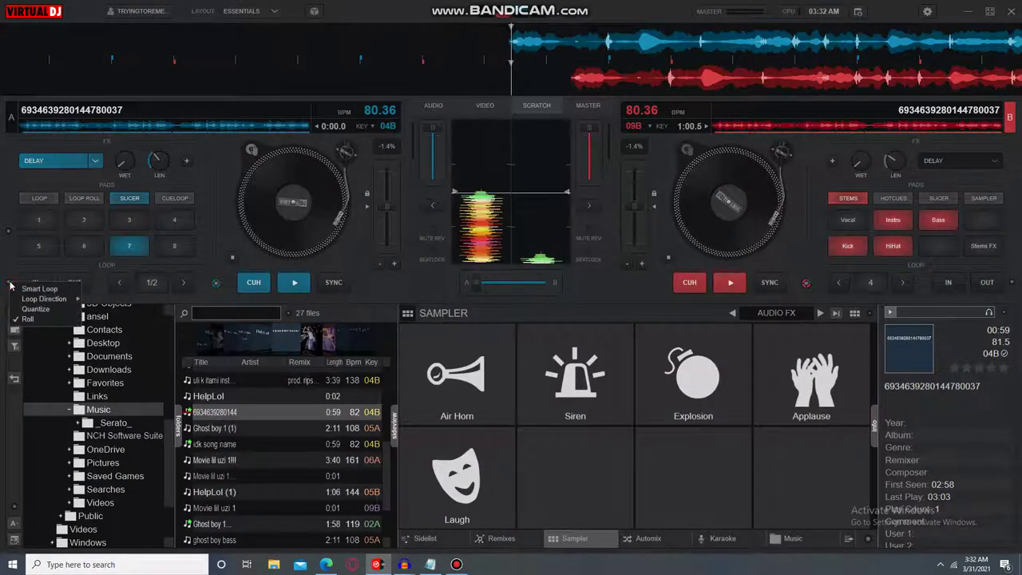
{"action": "left_click", "coordinate": [10, 285]}
Highlight the Notepad line about setting loop direction backwards, and show deck A's Loop Direction options in VirtualDJ
{"action": "left_click", "coordinate": [435, 561]}
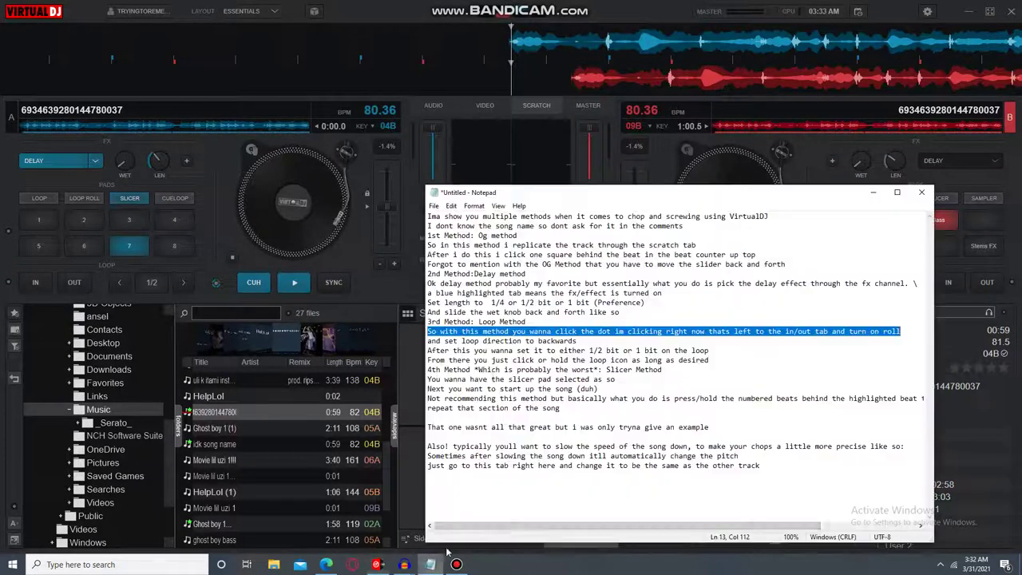
{"action": "left_click_drag", "start_coordinate": [590, 341], "coordinate": [432, 342]}
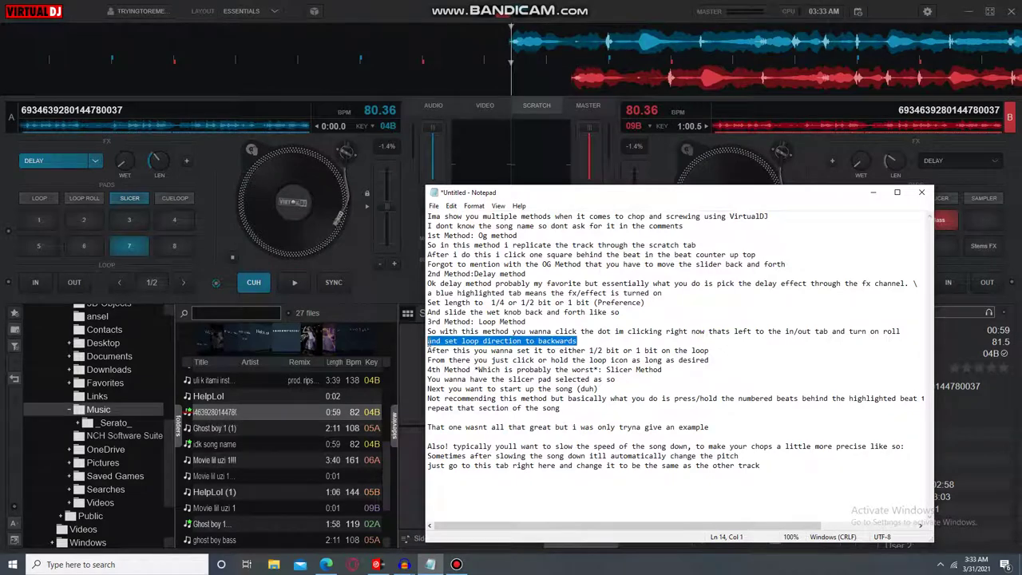
{"action": "left_click", "coordinate": [33, 278]}
{"action": "left_click", "coordinate": [8, 282]}
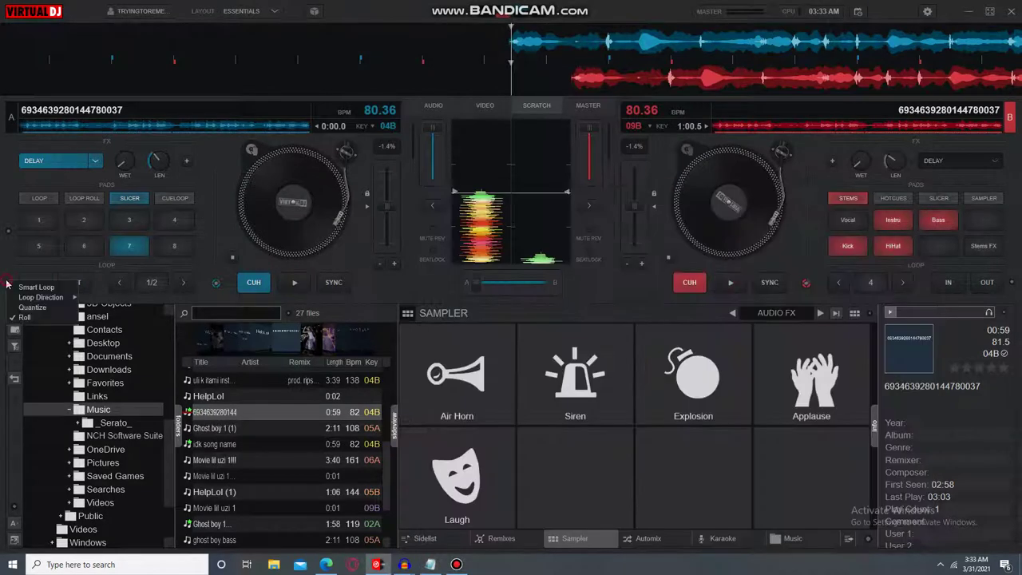
{"action": "mouse_move", "coordinate": [38, 301]}
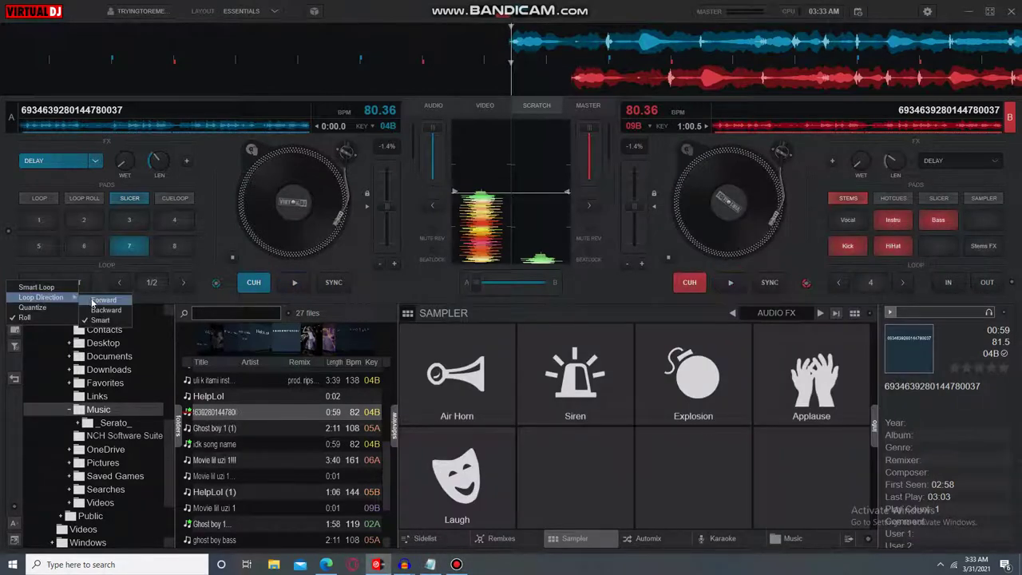
In Notepad, append "or smart" to the loop direction line and add the line "also make sure to turn on roll" below it
{"action": "left_click", "coordinate": [429, 564]}
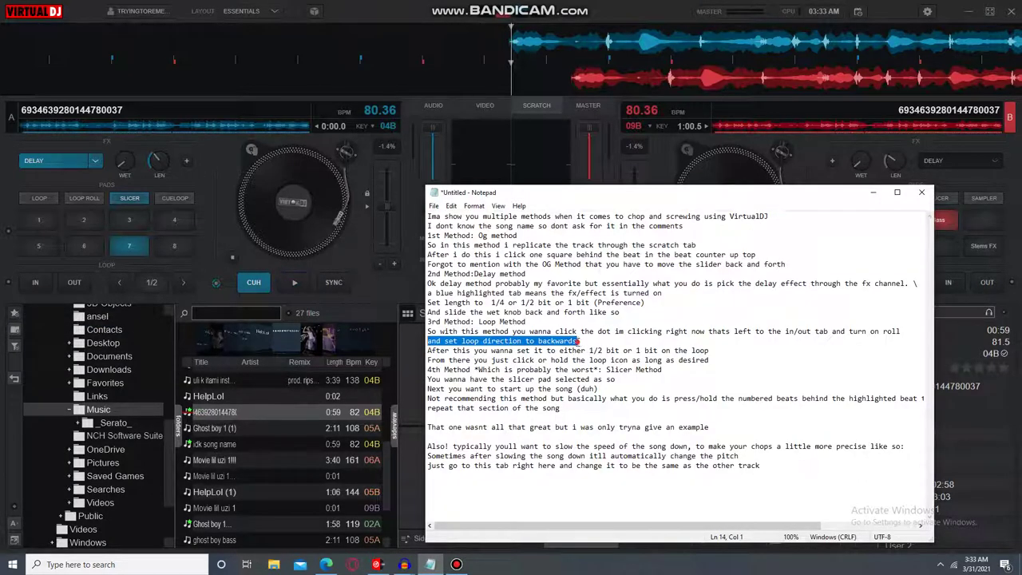
{"action": "left_click", "coordinate": [578, 341]}
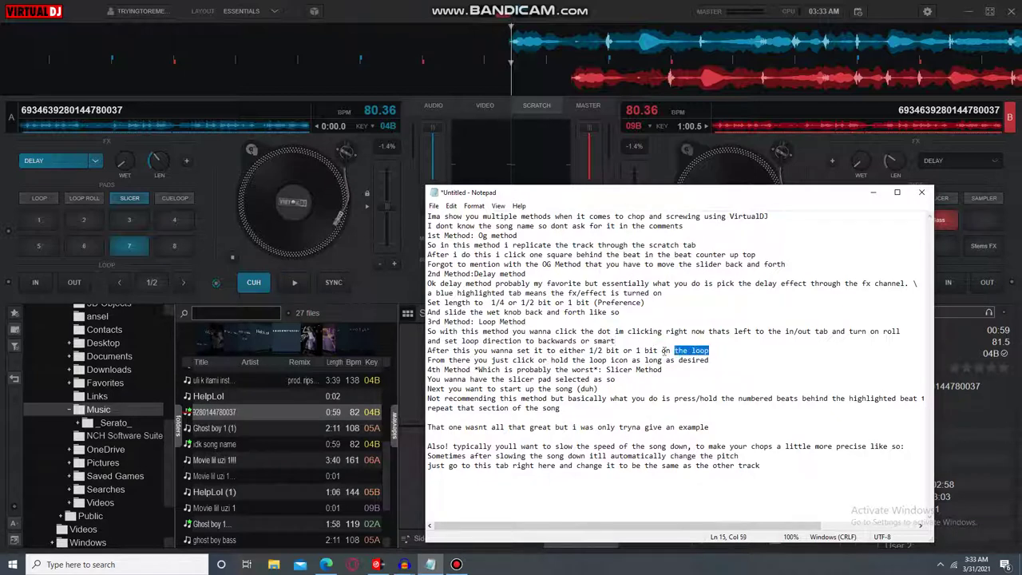
{"action": "left_click_drag", "start_coordinate": [663, 352], "coordinate": [493, 351]}
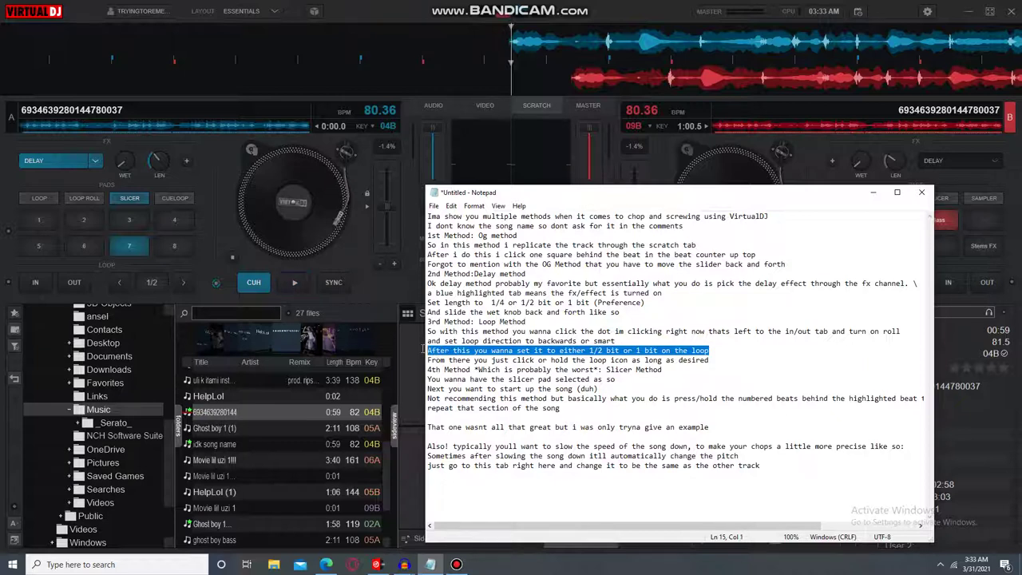
{"action": "left_click", "coordinate": [620, 351]}
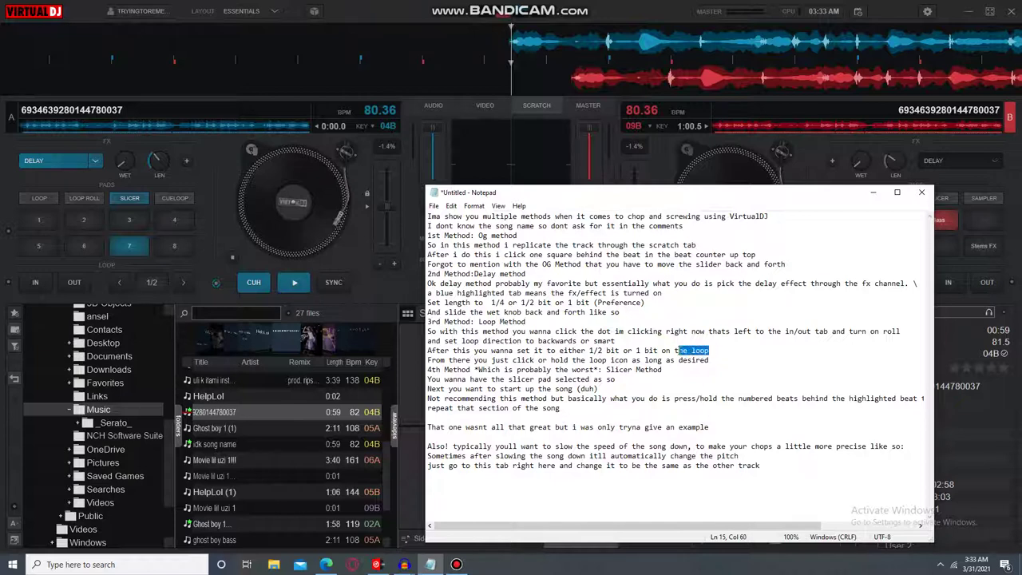
{"action": "left_click", "coordinate": [616, 341]}
{"action": "key", "text": "Return"}
{"action": "type", "text": "also make sure to turn on roll"}
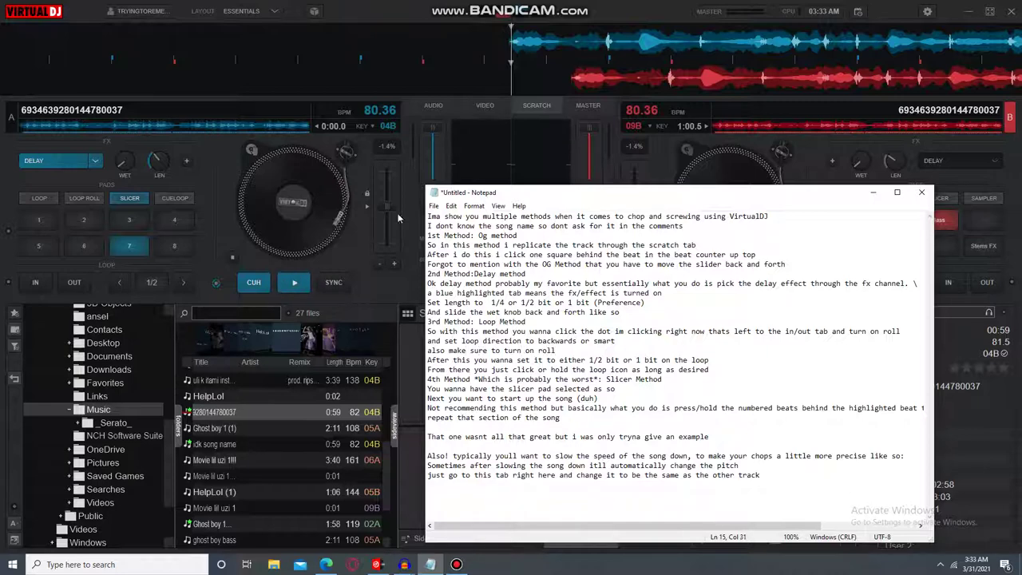
Switch to VirtualDJ and turn deck A's loop Roll option off and back on
{"action": "left_click", "coordinate": [6, 292]}
{"action": "left_click", "coordinate": [10, 284]}
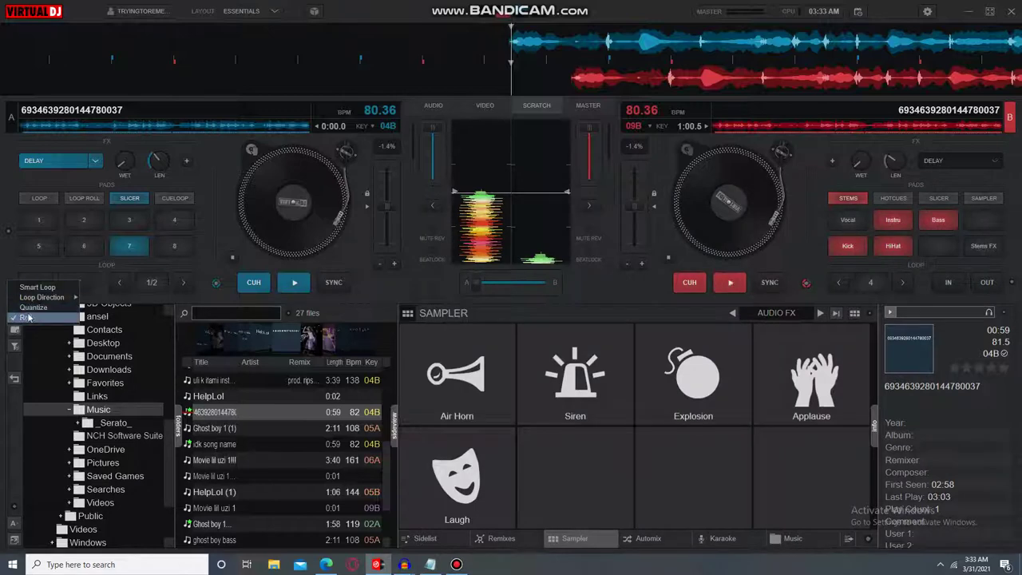
{"action": "left_click", "coordinate": [26, 318]}
{"action": "left_click", "coordinate": [9, 282]}
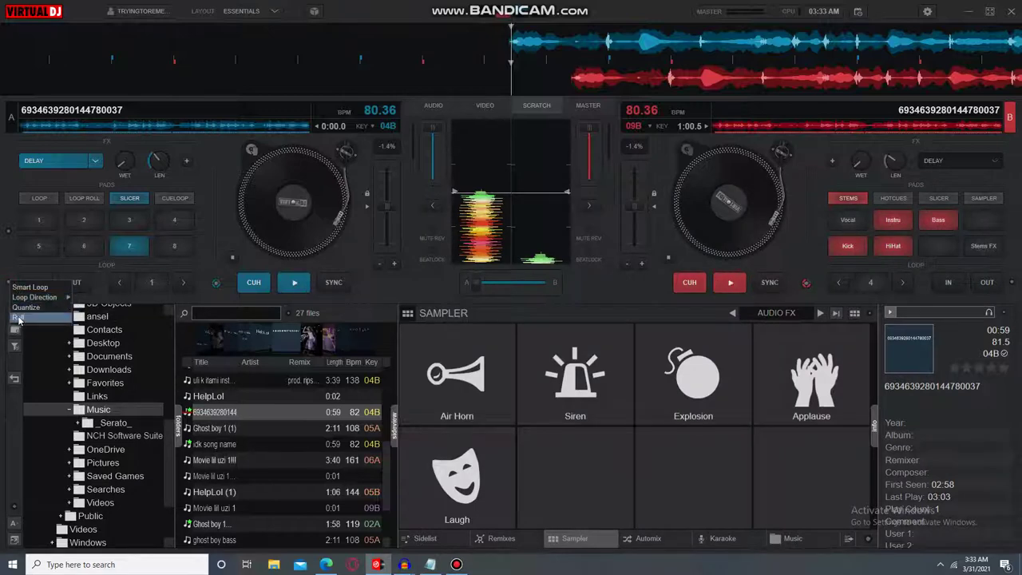
{"action": "left_click", "coordinate": [21, 319]}
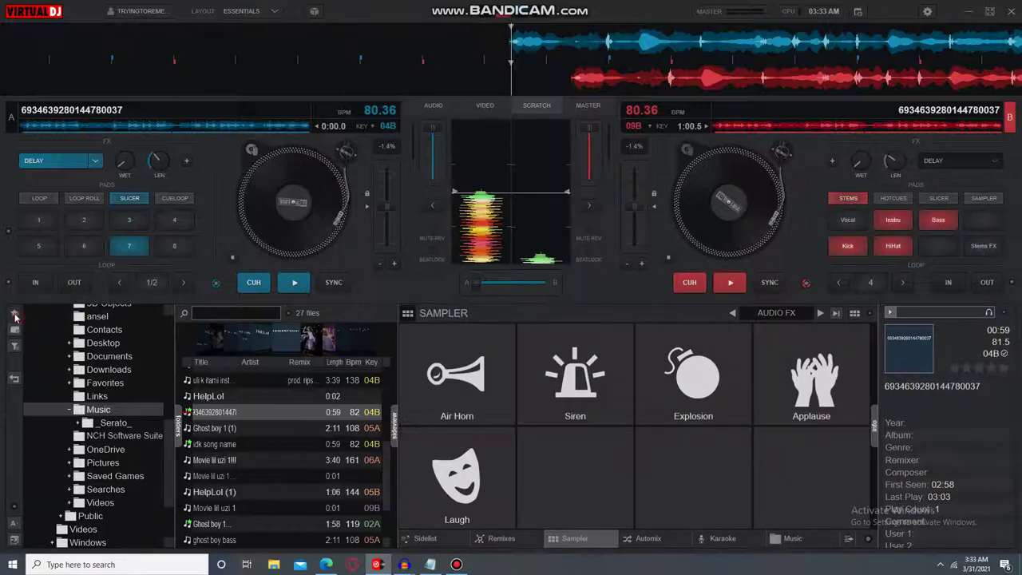
Highlight the loop length instruction in Notepad, and toggle deck A's loop length between 1/2 and 1 in VirtualDJ, ending on 1/2
{"action": "left_click", "coordinate": [440, 566]}
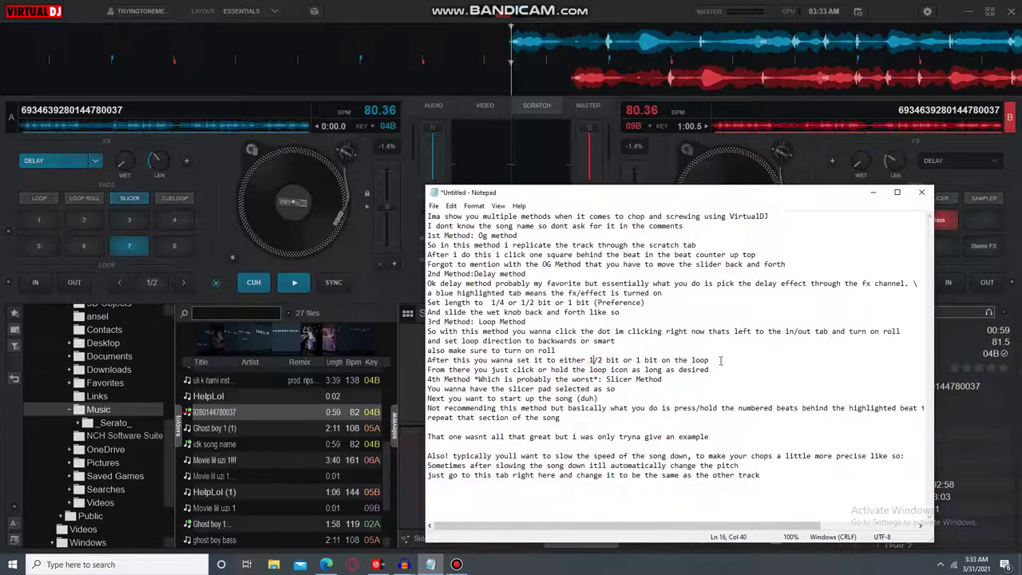
{"action": "left_click_drag", "start_coordinate": [721, 360], "coordinate": [437, 359]}
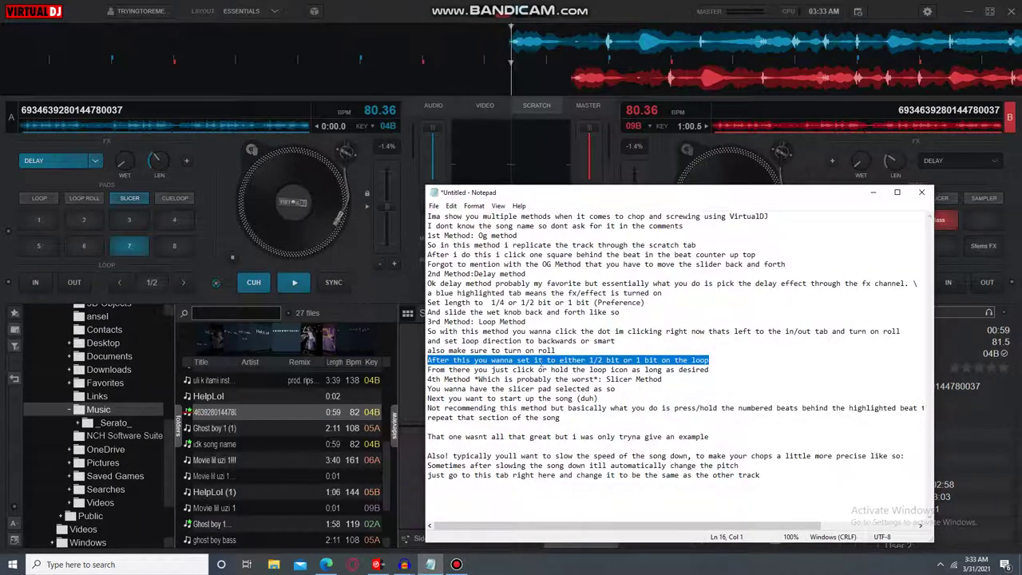
{"action": "left_click", "coordinate": [368, 299]}
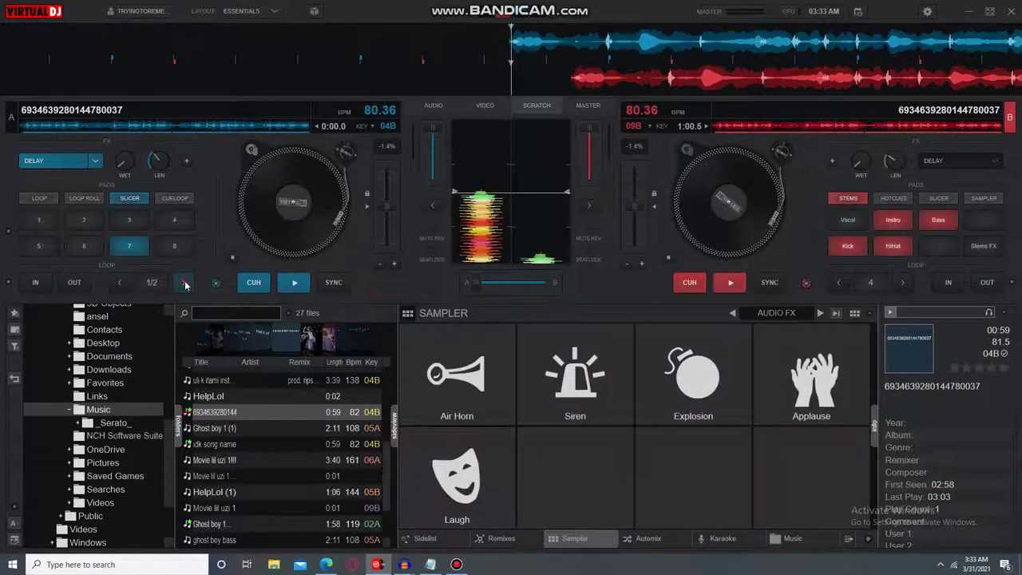
{"action": "left_click", "coordinate": [121, 286]}
{"action": "left_click", "coordinate": [185, 286]}
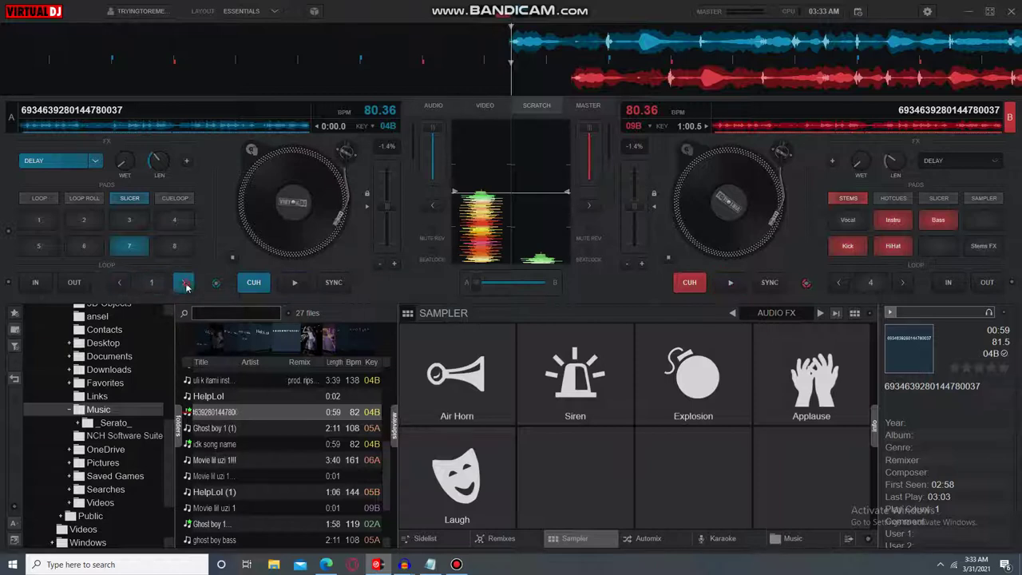
{"action": "left_click", "coordinate": [122, 287]}
{"action": "left_click", "coordinate": [183, 286]}
{"action": "left_click", "coordinate": [123, 287]}
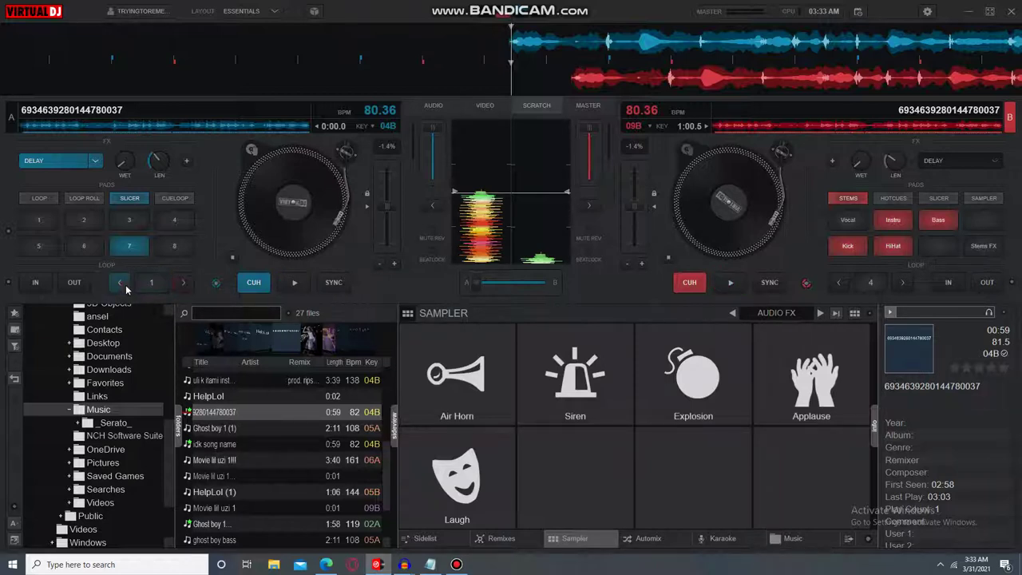
Highlight the Notepad instruction about clicking or holding the loop icon, and return to VirtualDJ
{"action": "left_click", "coordinate": [430, 564]}
{"action": "left_click_drag", "start_coordinate": [709, 369], "coordinate": [432, 370]}
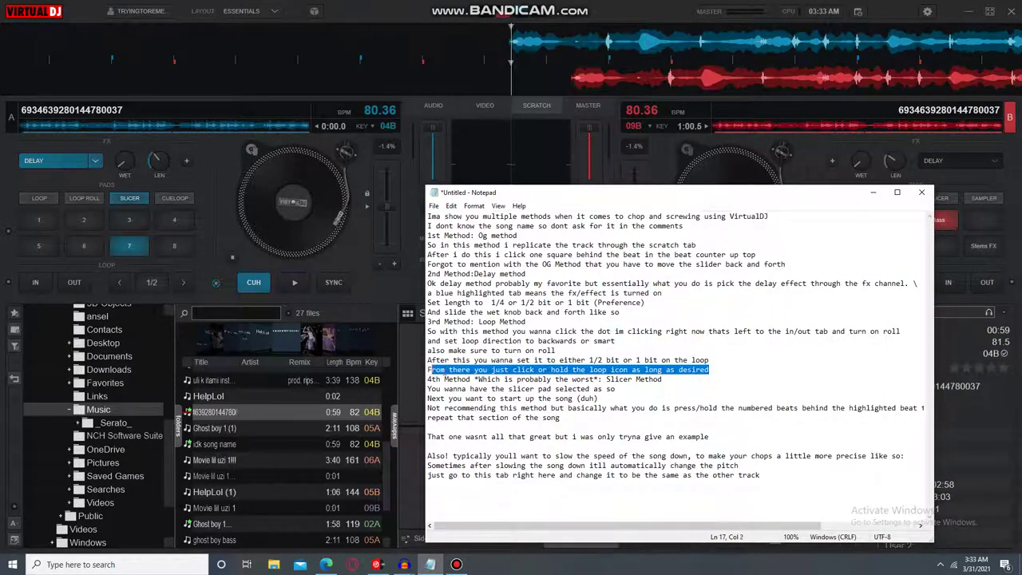
{"action": "left_click", "coordinate": [222, 239]}
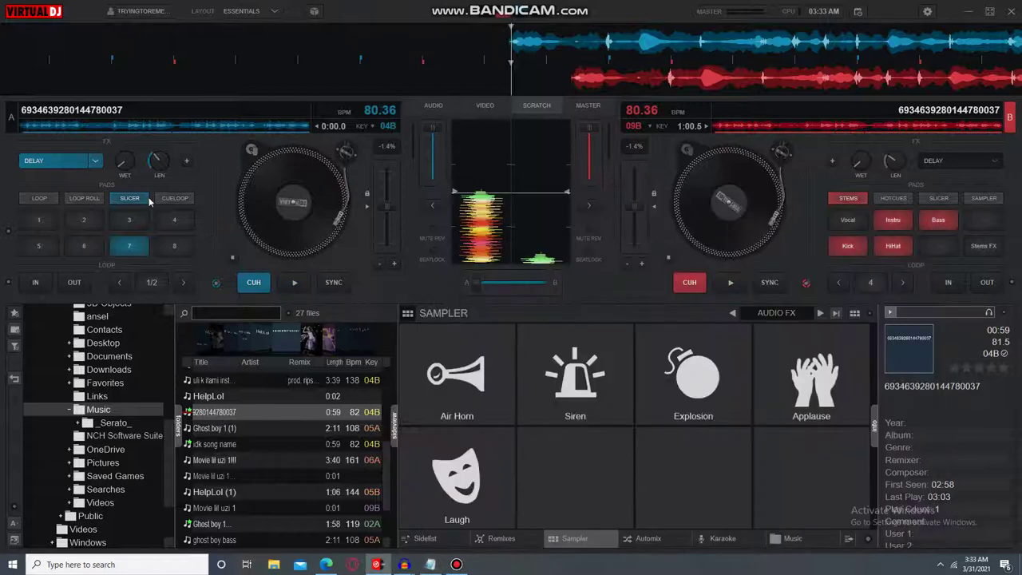
Play deck A with its pitch reset to +0.0%, and repeatedly trigger the 1/2-beat loop with Roll on to chop the song
{"action": "left_click", "coordinate": [295, 283]}
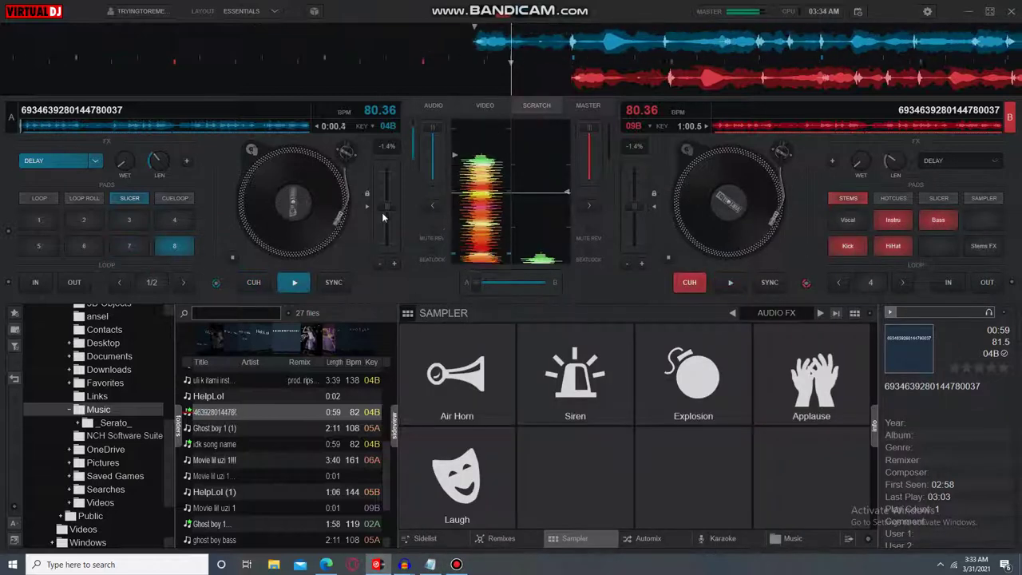
{"action": "left_click_drag", "start_coordinate": [387, 203], "coordinate": [386, 204]}
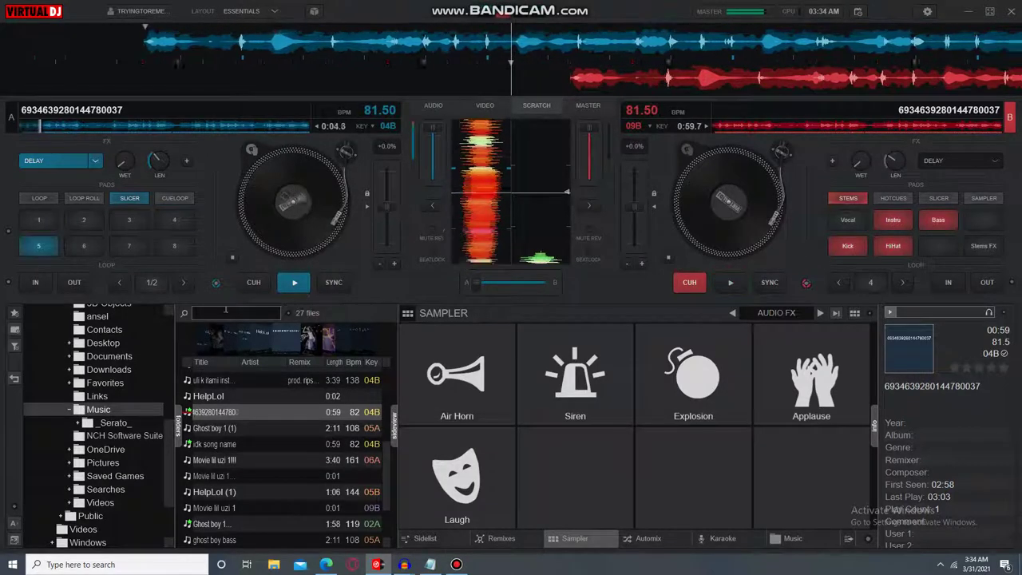
{"action": "left_click", "coordinate": [151, 285]}
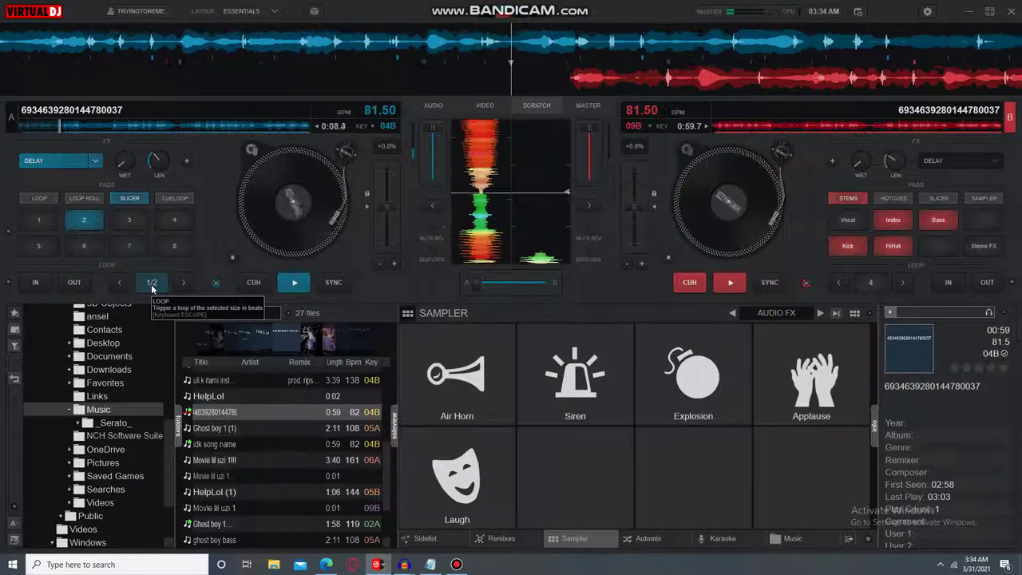
{"action": "left_click", "coordinate": [152, 285]}
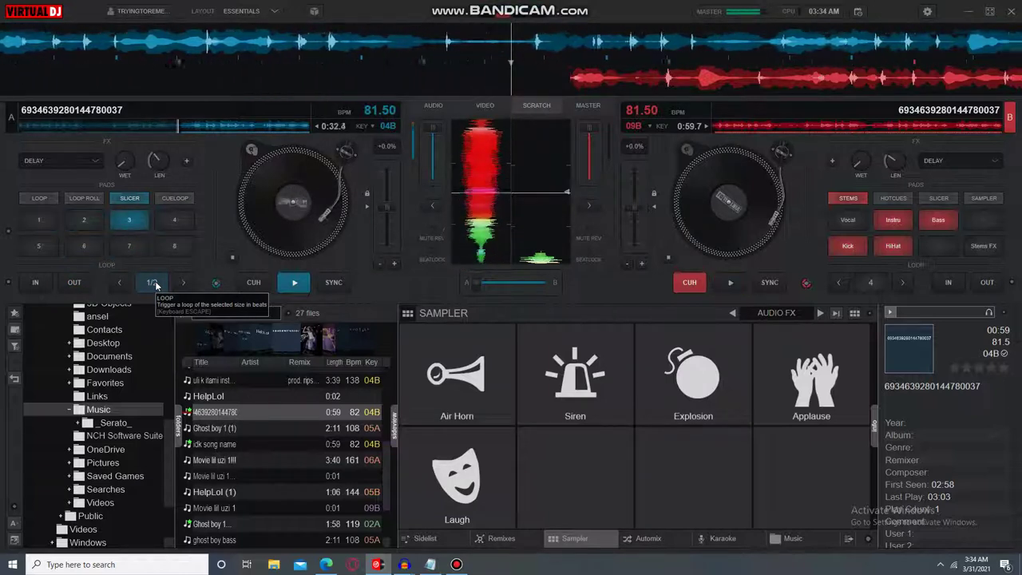
{"action": "left_click", "coordinate": [155, 285]}
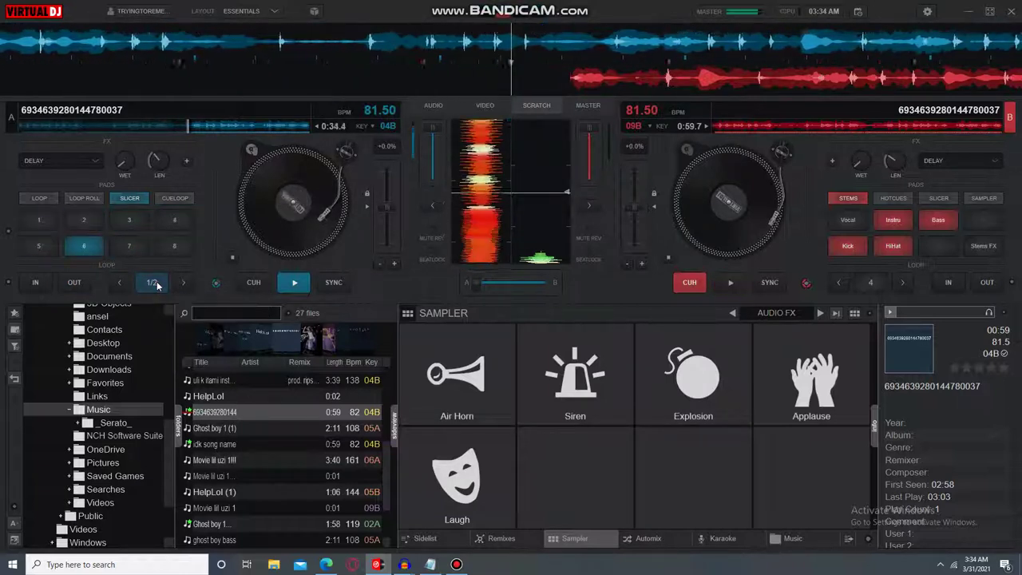
{"action": "left_click", "coordinate": [158, 288]}
{"action": "left_click", "coordinate": [158, 290]}
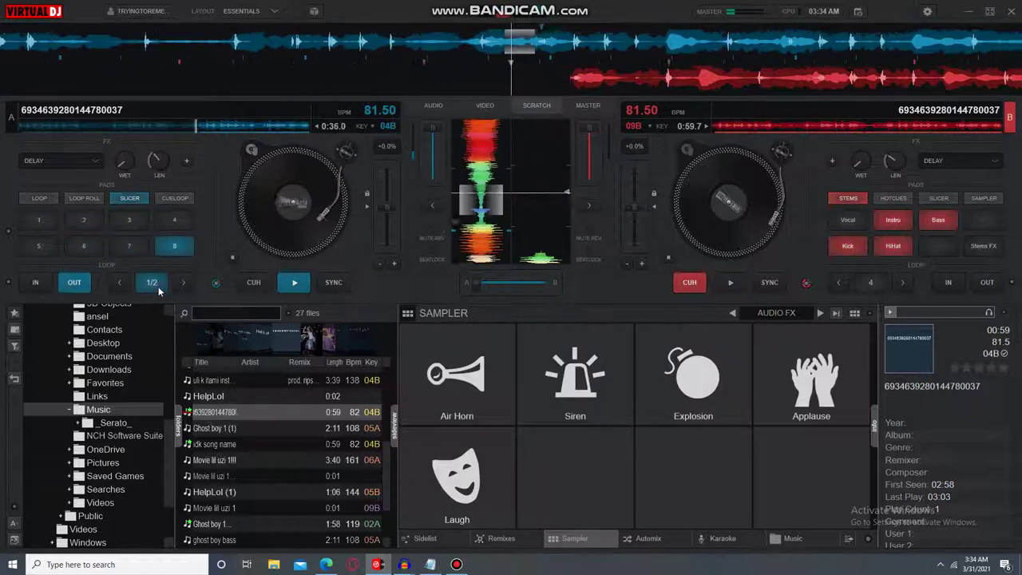
{"action": "left_click", "coordinate": [158, 290]}
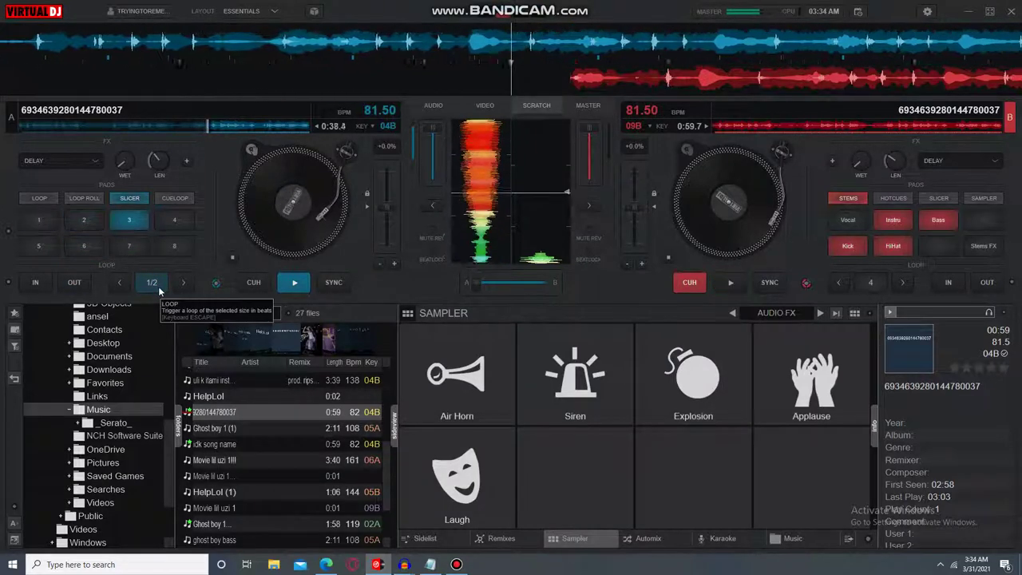
{"action": "left_click", "coordinate": [159, 291]}
{"action": "left_click", "coordinate": [159, 291]}
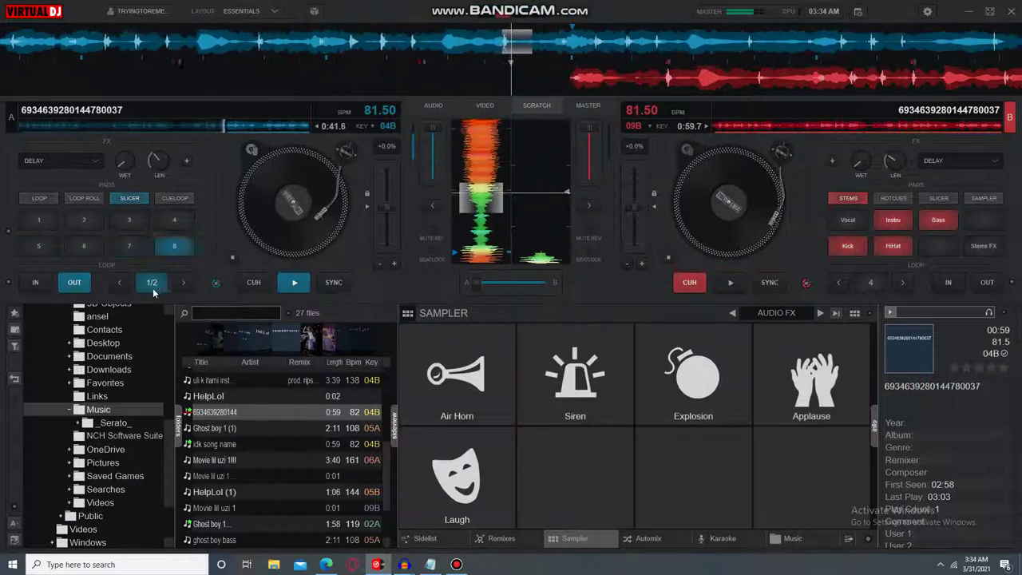
Turn off Roll for deck A and switch the 1-beat loop on and off repeatedly during playback
{"action": "left_click", "coordinate": [11, 285]}
{"action": "left_click", "coordinate": [34, 319]}
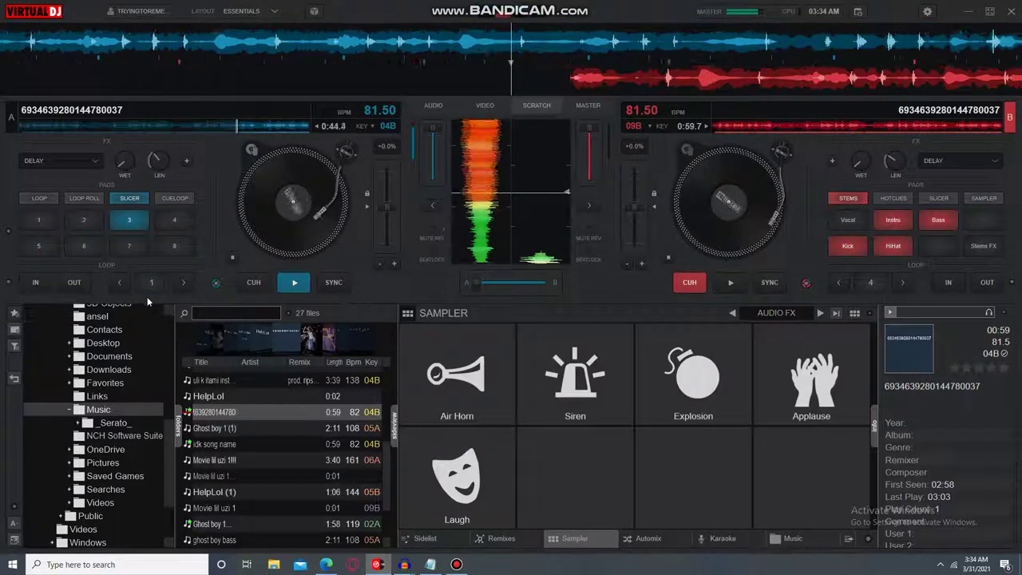
{"action": "left_click", "coordinate": [152, 283]}
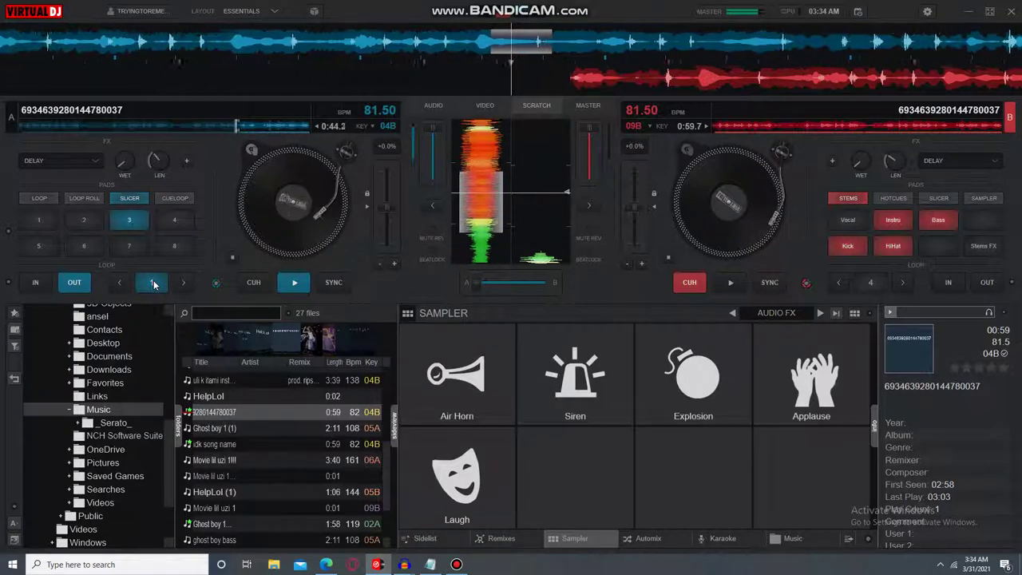
{"action": "left_click", "coordinate": [154, 285]}
{"action": "left_click", "coordinate": [155, 285]}
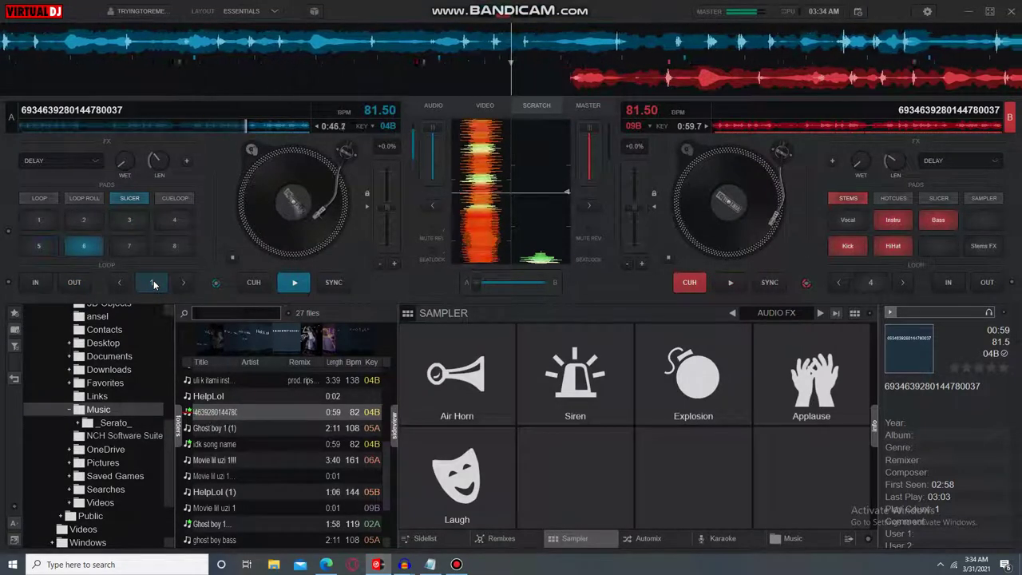
{"action": "left_click", "coordinate": [155, 285]}
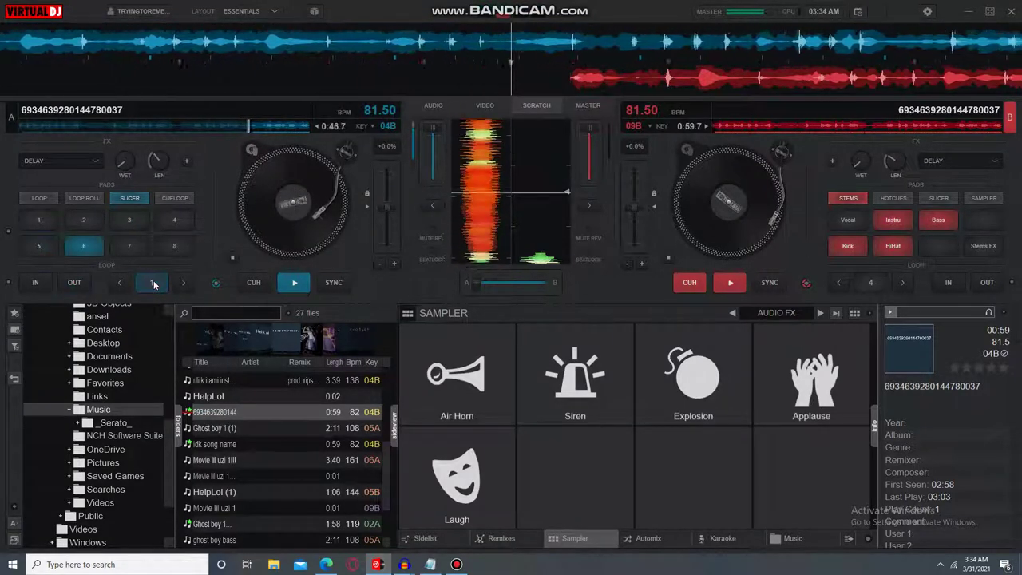
{"action": "left_click", "coordinate": [154, 285]}
{"action": "left_click", "coordinate": [154, 285]}
{"action": "left_click", "coordinate": [154, 285]}
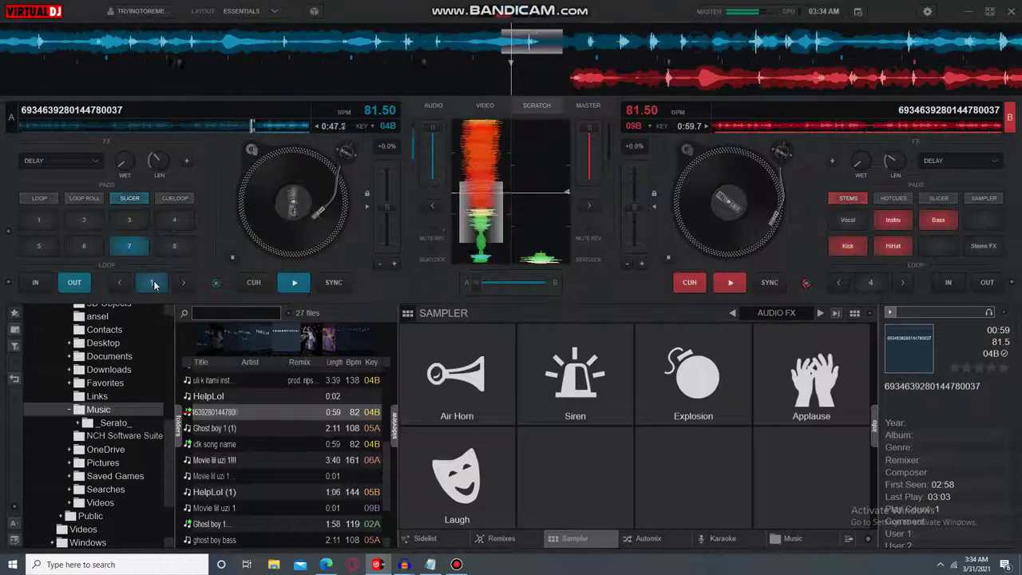
{"action": "left_click", "coordinate": [155, 286]}
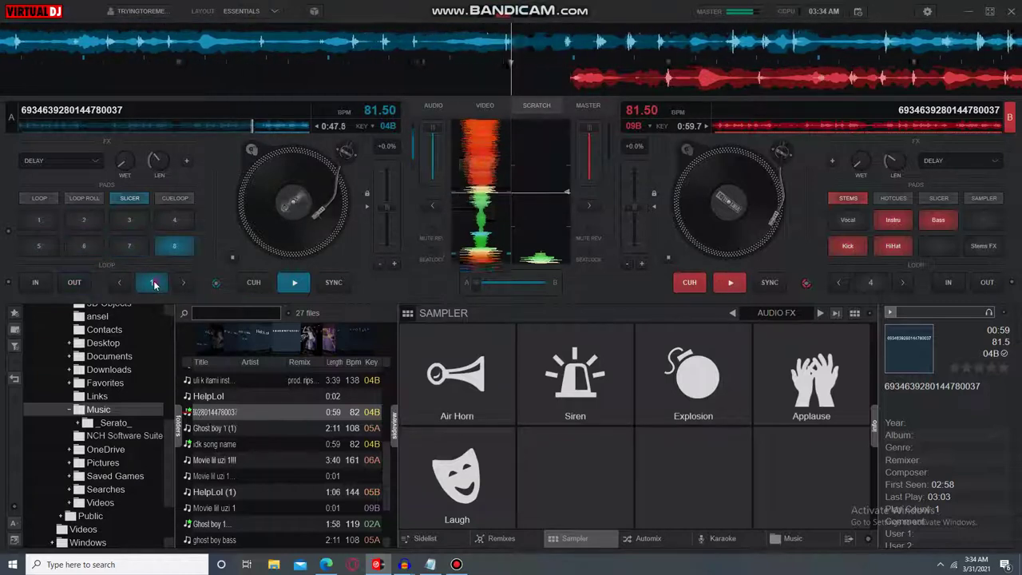
Turn deck A's loop Roll back on and trigger the 1/2-beat loop during playback
{"action": "left_click", "coordinate": [11, 283]}
{"action": "left_click", "coordinate": [27, 321]}
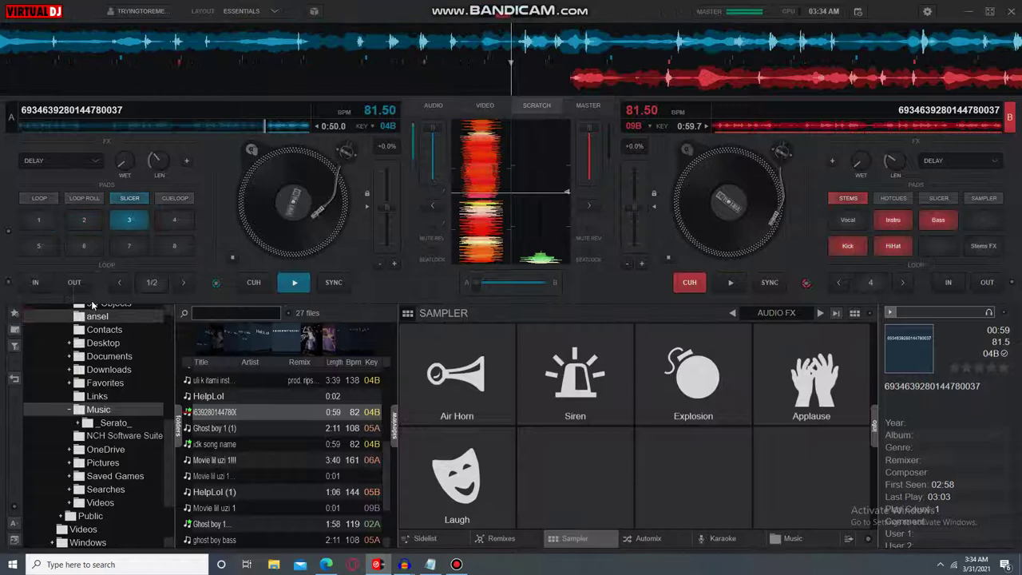
{"action": "left_click", "coordinate": [152, 283]}
{"action": "left_click", "coordinate": [152, 284]}
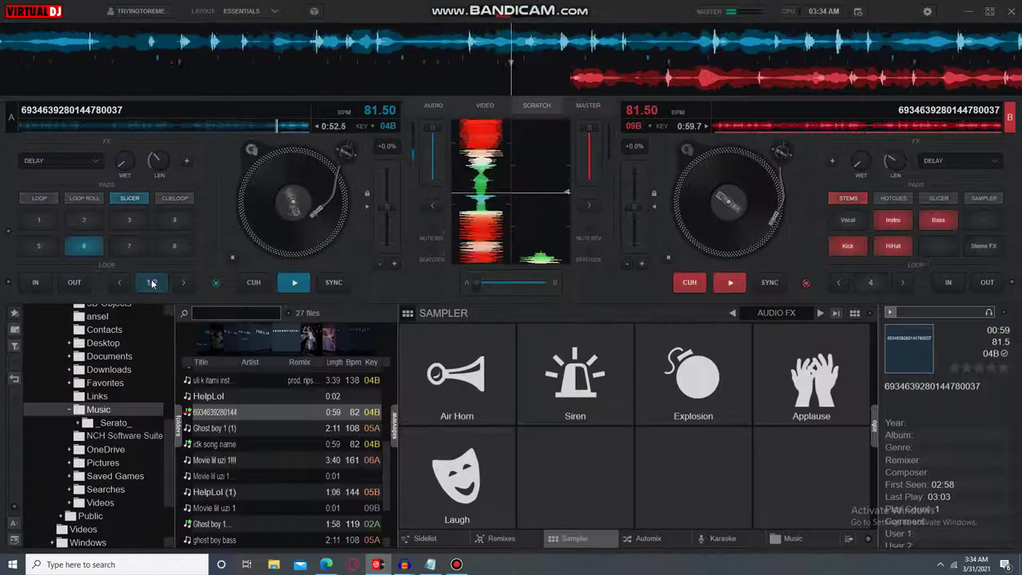
Jump deck A back to the start of the track, trigger the 1/2-beat loop during playback, and return the deck to its cue point
{"action": "left_click_drag", "start_coordinate": [76, 124], "coordinate": [21, 125]}
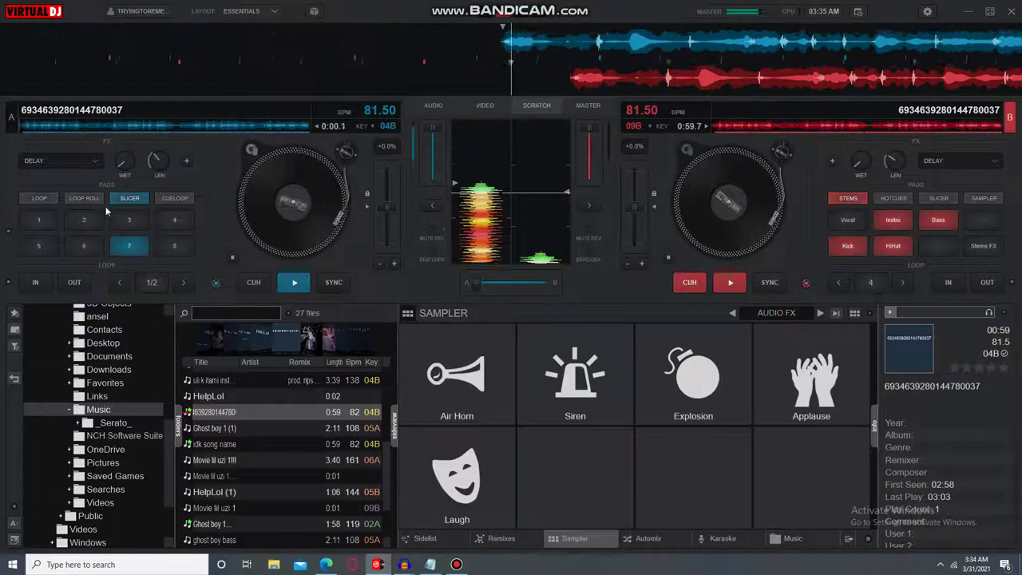
{"action": "left_click", "coordinate": [156, 283]}
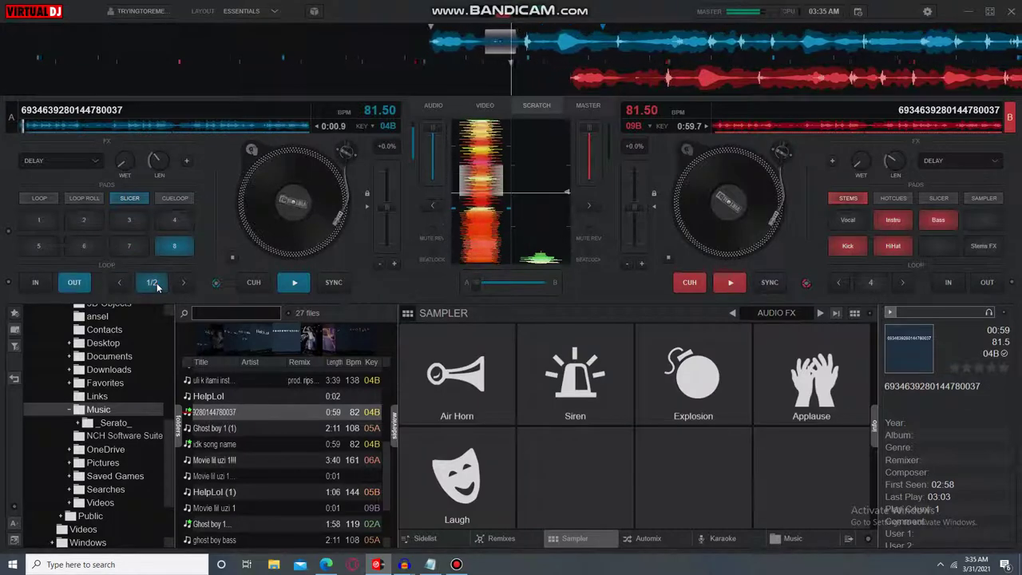
{"action": "left_click", "coordinate": [152, 284]}
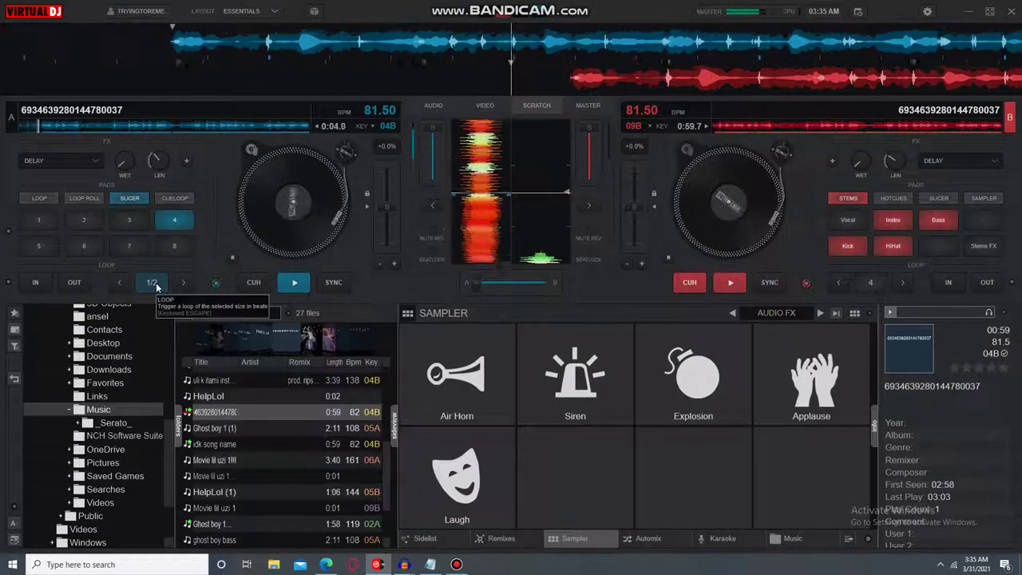
{"action": "left_click", "coordinate": [254, 284]}
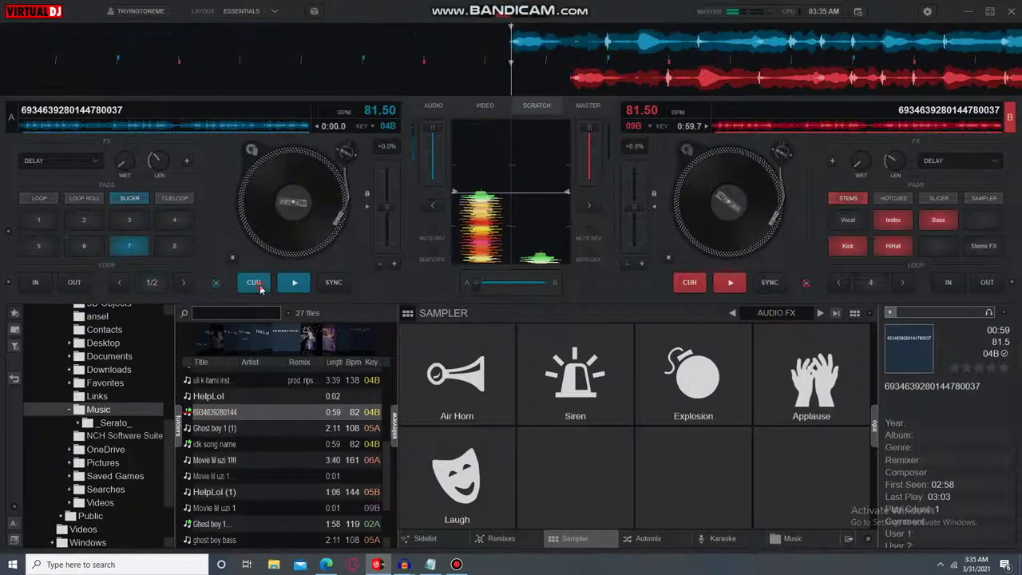
Switch to Notepad and highlight the 4th Method (Slicer Method) heading and the instruction about having the slicer pad selected
{"action": "left_click", "coordinate": [438, 567]}
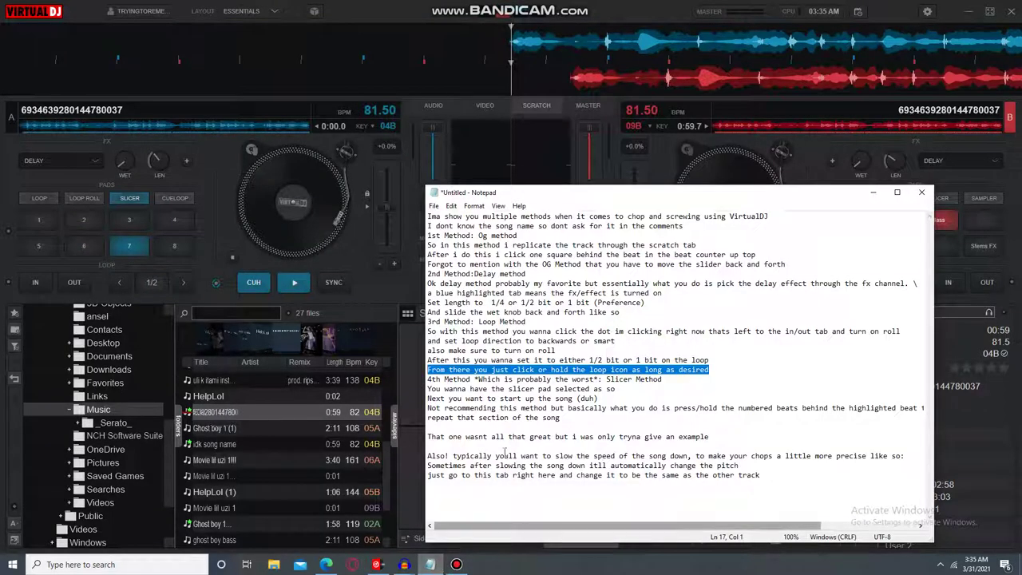
{"action": "left_click", "coordinate": [504, 447]}
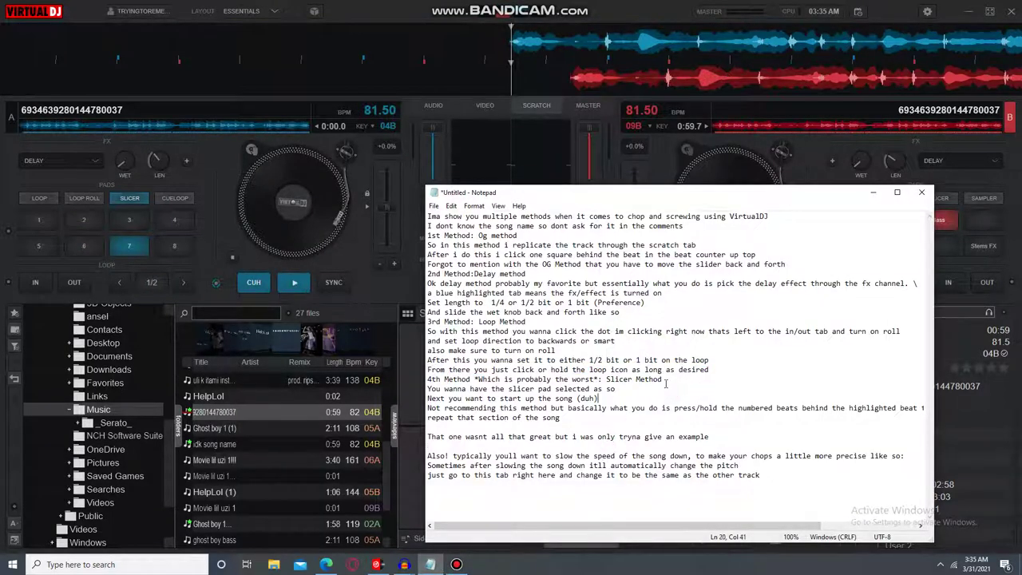
{"action": "left_click_drag", "start_coordinate": [427, 389], "coordinate": [521, 389]}
{"action": "left_click_drag", "start_coordinate": [459, 389], "coordinate": [427, 379]}
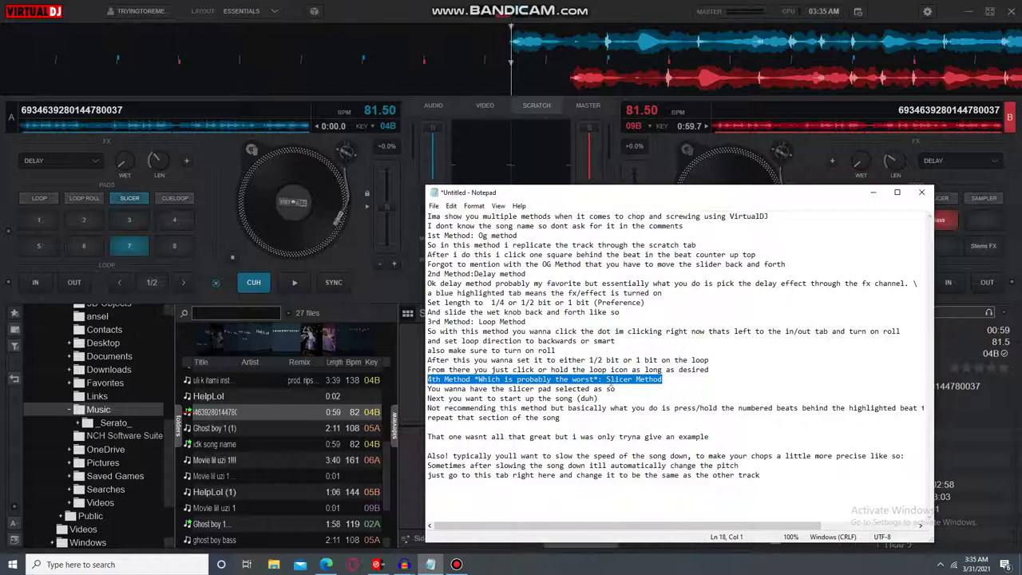
{"action": "left_click_drag", "start_coordinate": [658, 381], "coordinate": [393, 376]}
{"action": "left_click_drag", "start_coordinate": [615, 389], "coordinate": [425, 389]}
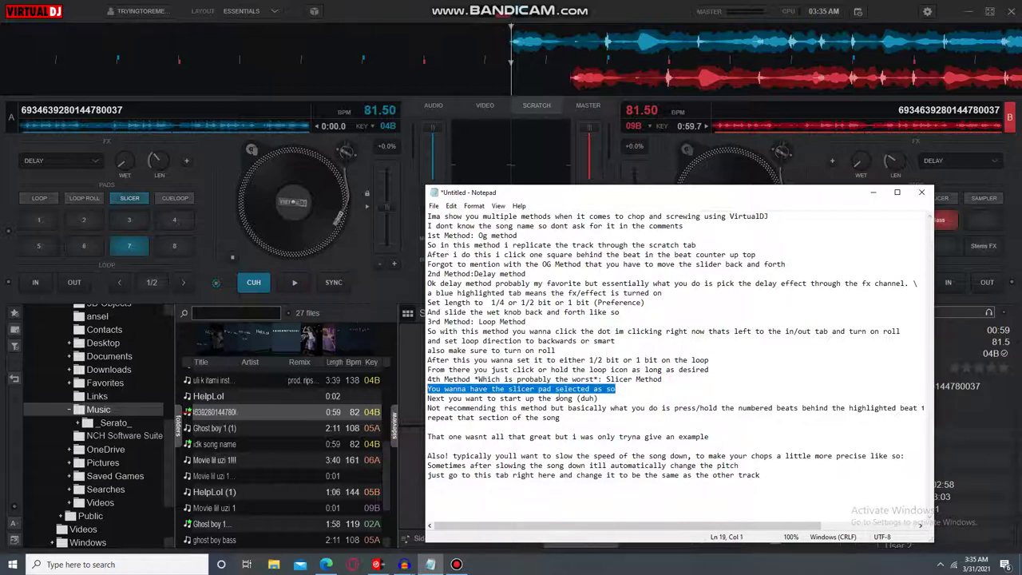
{"action": "left_click_drag", "start_coordinate": [615, 390], "coordinate": [425, 389]}
Return to VirtualDJ, switch deck A's pads through the other pages back to Slicer, and open the list of available pad pages
{"action": "left_click", "coordinate": [347, 246]}
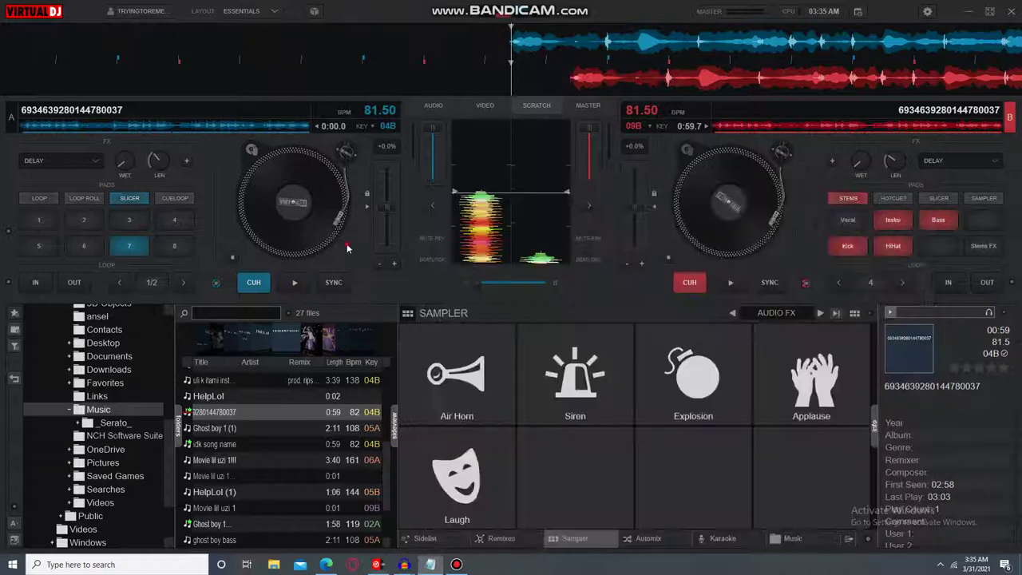
{"action": "left_click", "coordinate": [98, 199]}
{"action": "left_click", "coordinate": [44, 199]}
{"action": "left_click", "coordinate": [189, 198]}
{"action": "left_click", "coordinate": [84, 202]}
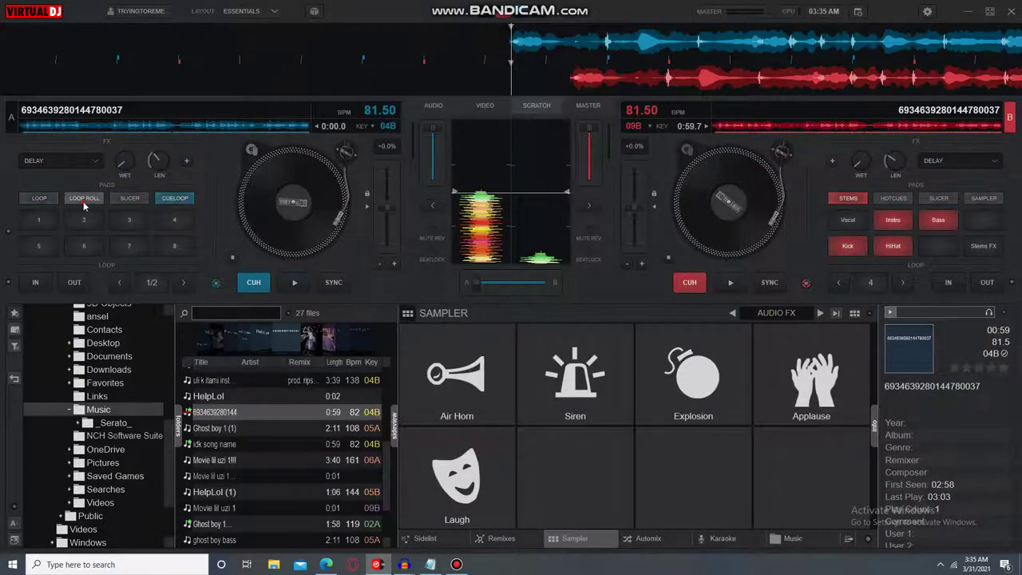
{"action": "left_click", "coordinate": [129, 198]}
{"action": "right_click", "coordinate": [133, 201]}
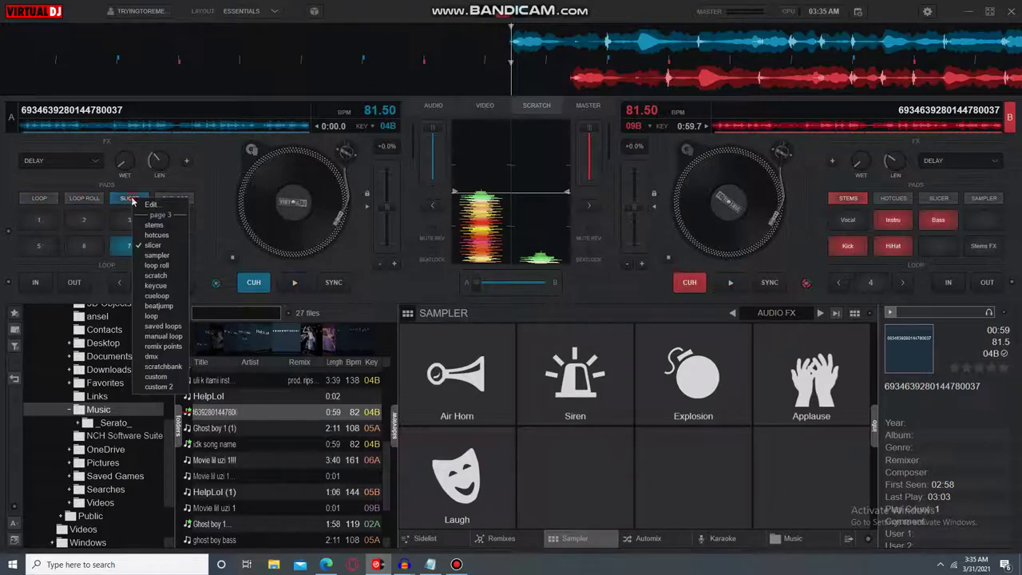
{"action": "right_click", "coordinate": [122, 199]}
{"action": "right_click", "coordinate": [118, 198]}
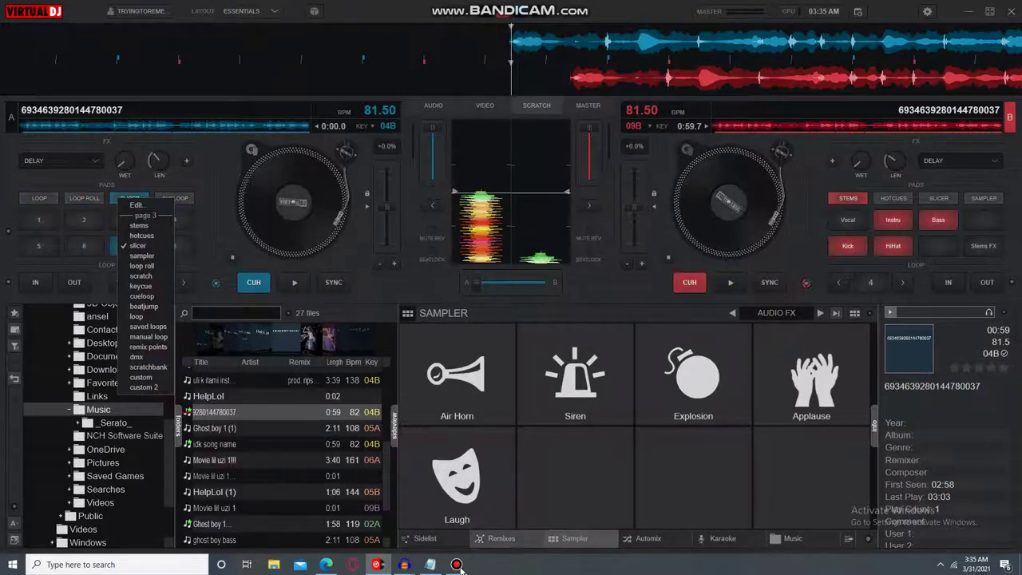
Switch to Notepad and highlight the instruction to start up the song and the line about pressing or holding the numbered beats
{"action": "left_click", "coordinate": [430, 564]}
{"action": "left_click", "coordinate": [602, 395]}
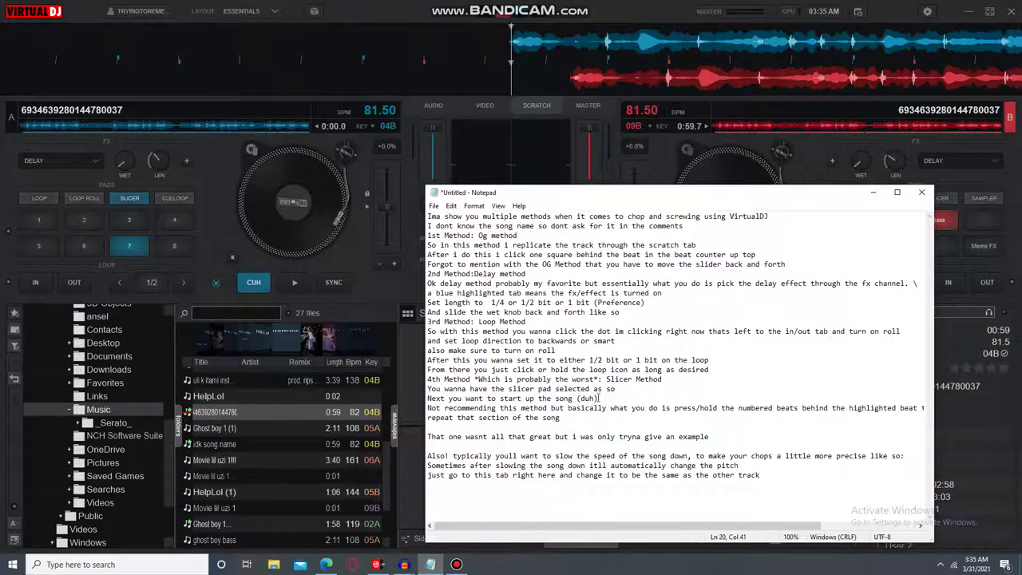
{"action": "left_click_drag", "start_coordinate": [599, 398], "coordinate": [432, 399]}
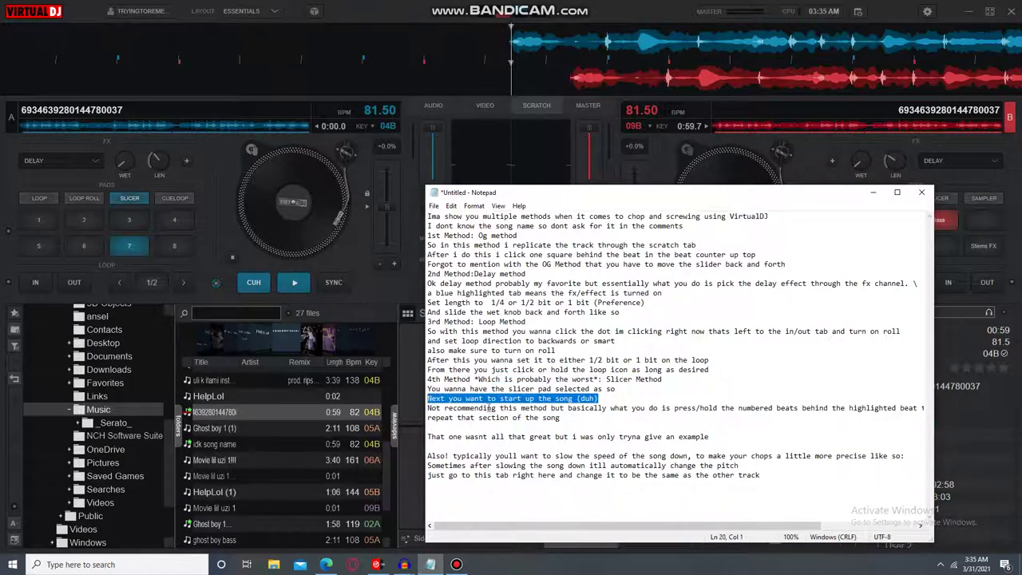
{"action": "left_click", "coordinate": [572, 414]}
{"action": "left_click_drag", "start_coordinate": [428, 408], "coordinate": [924, 408]}
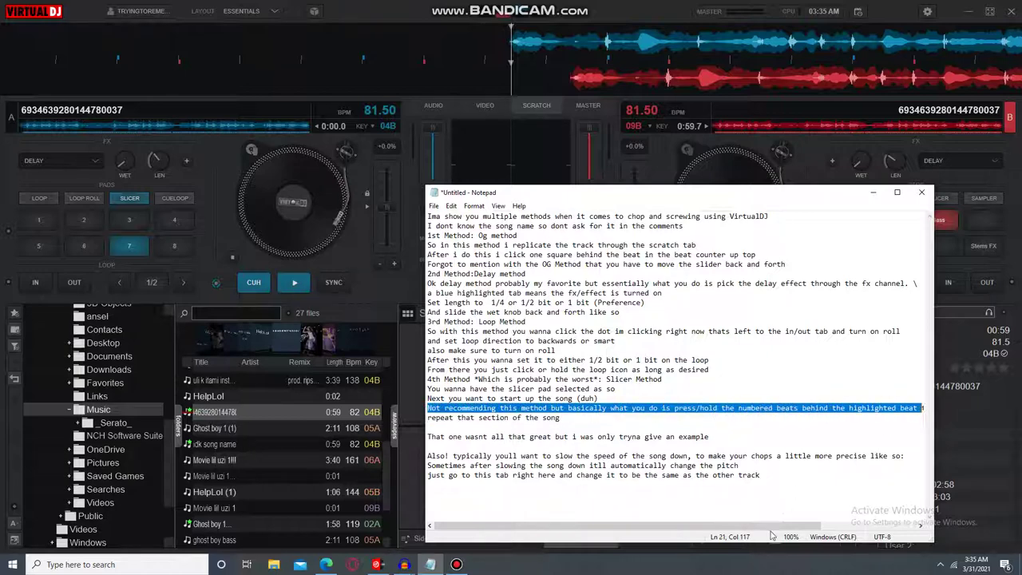
Rewrap the slicer instruction so the word "to" begins the next line before "repeat that section of the song"
{"action": "left_click_drag", "start_coordinate": [772, 526], "coordinate": [806, 520]}
{"action": "left_click", "coordinate": [879, 409]}
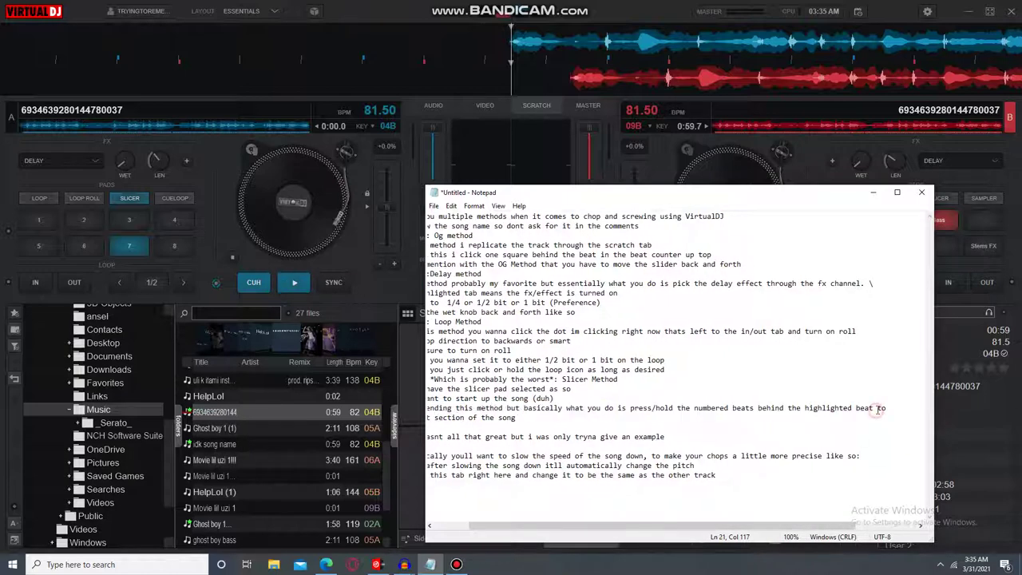
{"action": "key", "text": "Return"}
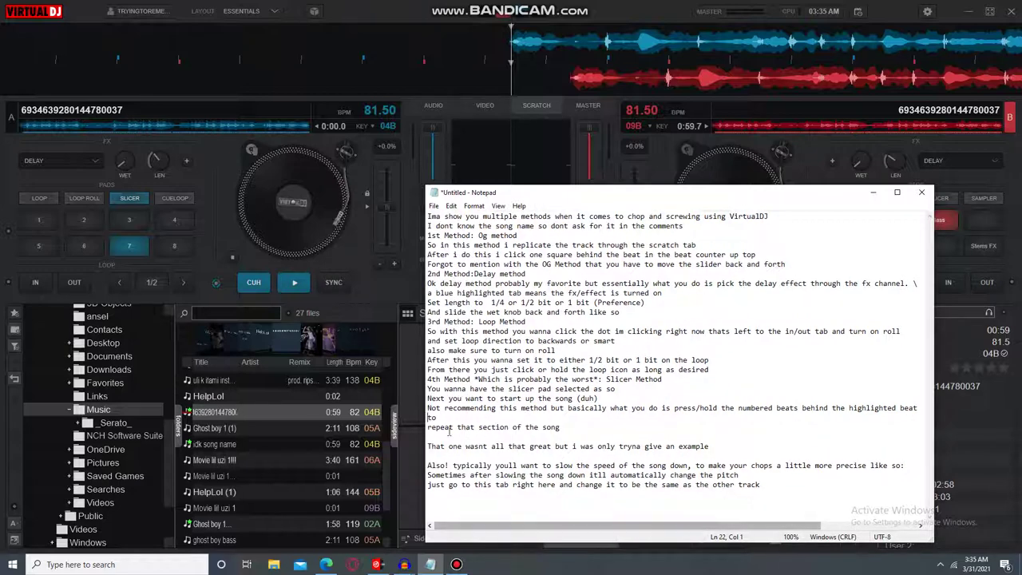
{"action": "left_click", "coordinate": [428, 427]}
{"action": "key", "text": "BackSpace"}
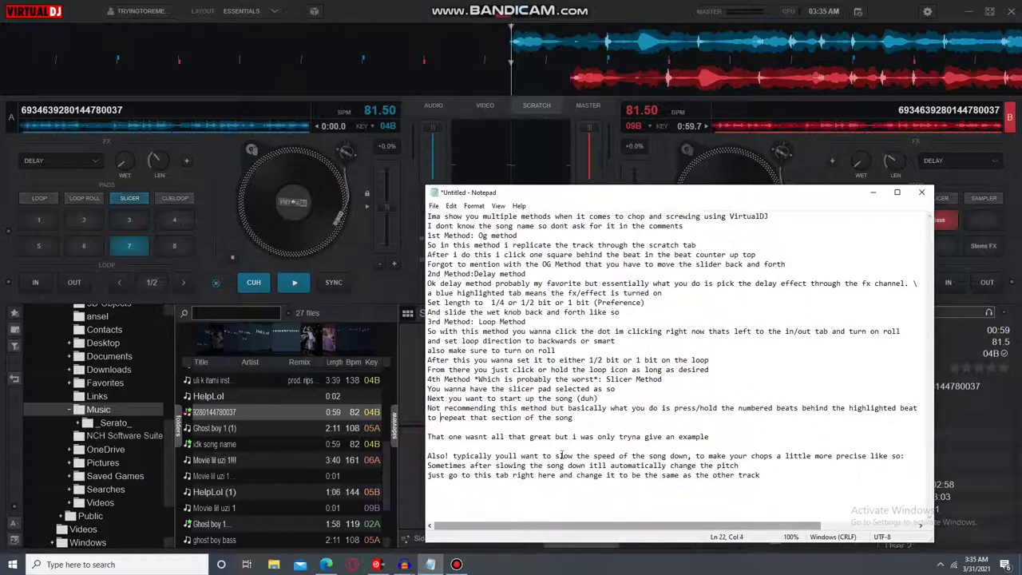
{"action": "left_click", "coordinate": [584, 418]}
Highlight the two rewrapped lines about holding the numbered beats behind the highlighted beat to repeat that section
{"action": "left_click_drag", "start_coordinate": [429, 408], "coordinate": [916, 407]}
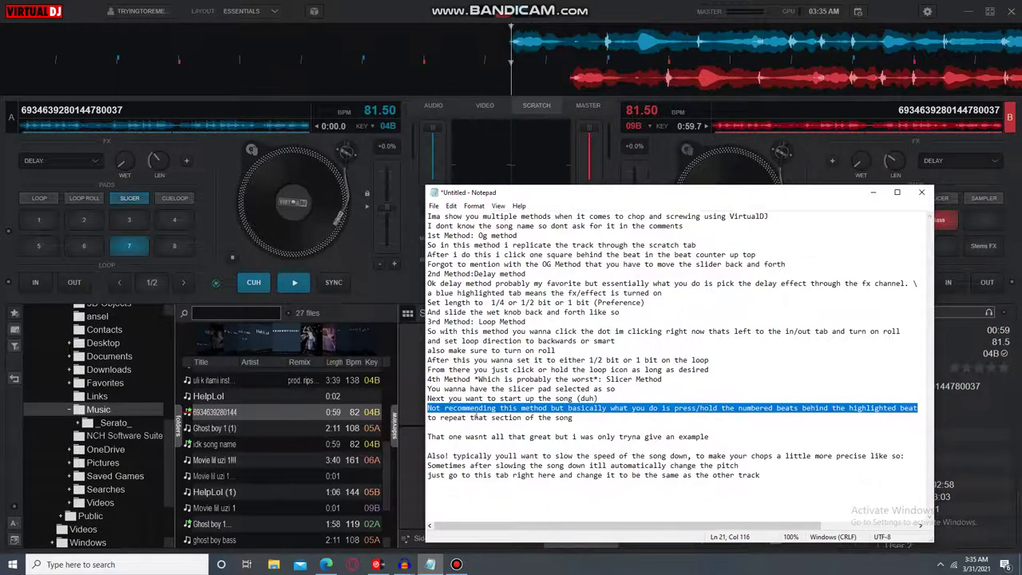
{"action": "left_click", "coordinate": [581, 417]}
{"action": "left_click_drag", "start_coordinate": [576, 419], "coordinate": [437, 417]}
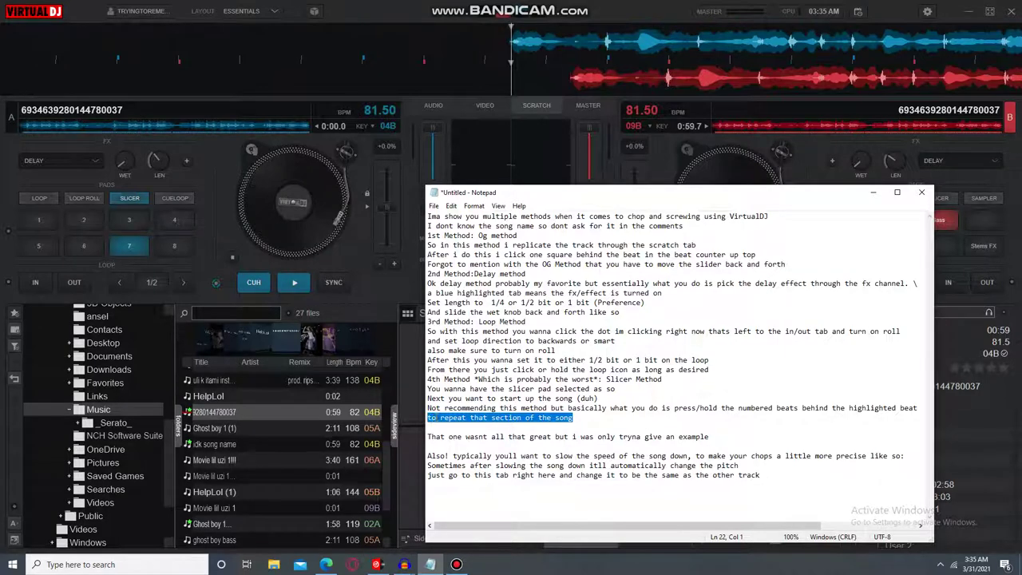
Return to VirtualDJ and start playing deck A from the beginning with the Slicer pads selected
{"action": "left_click_drag", "start_coordinate": [390, 321], "coordinate": [376, 318]}
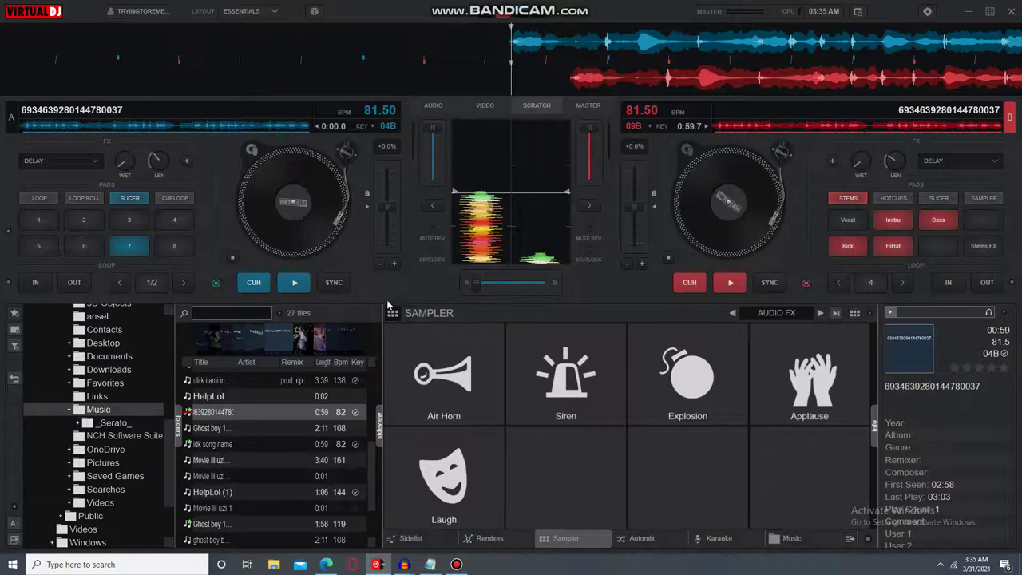
{"action": "left_click", "coordinate": [294, 283]}
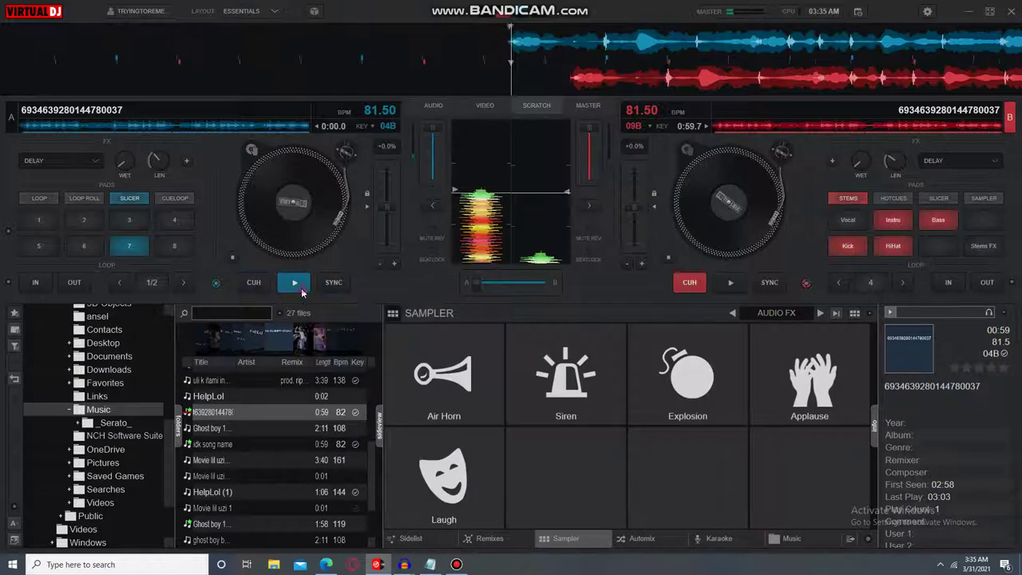